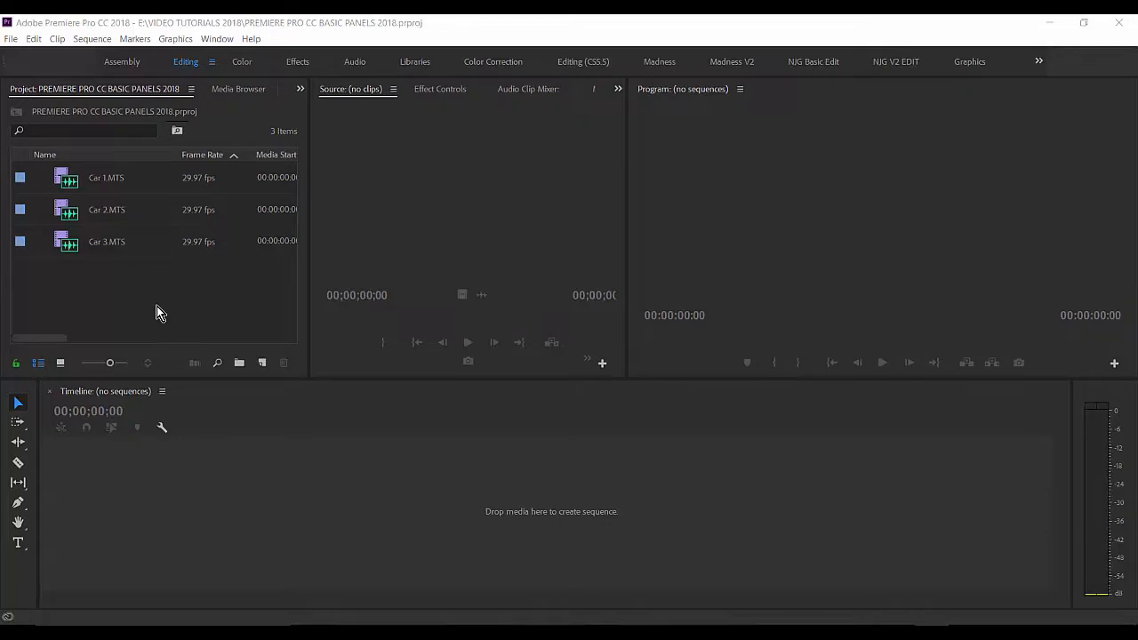
pyautogui.click(108, 187)
pyautogui.click(106, 208)
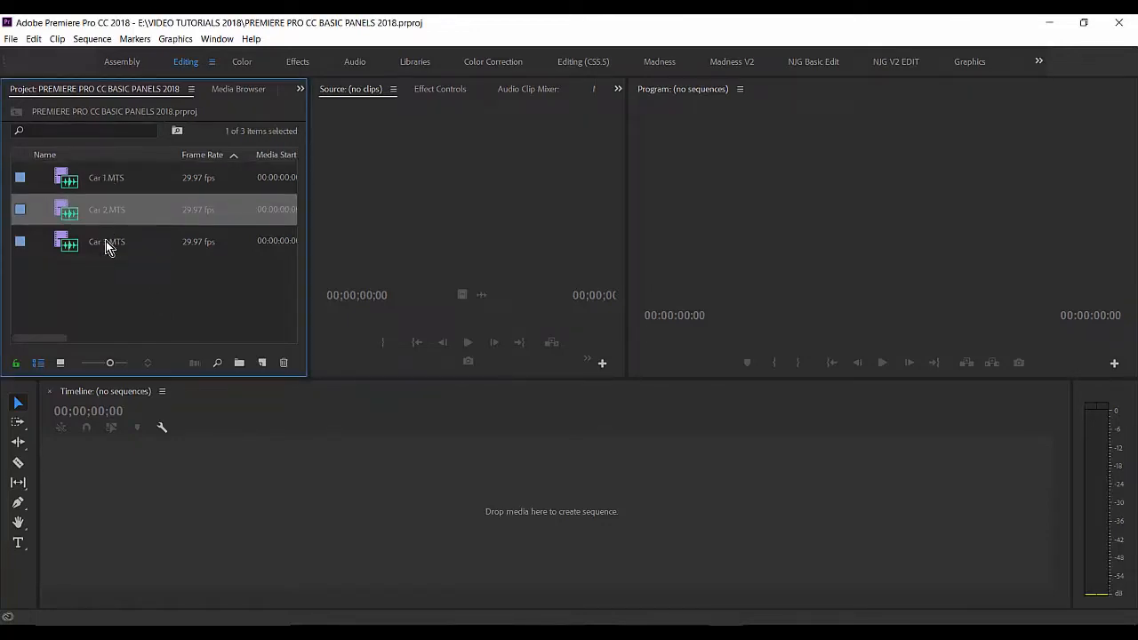
pyautogui.click(105, 241)
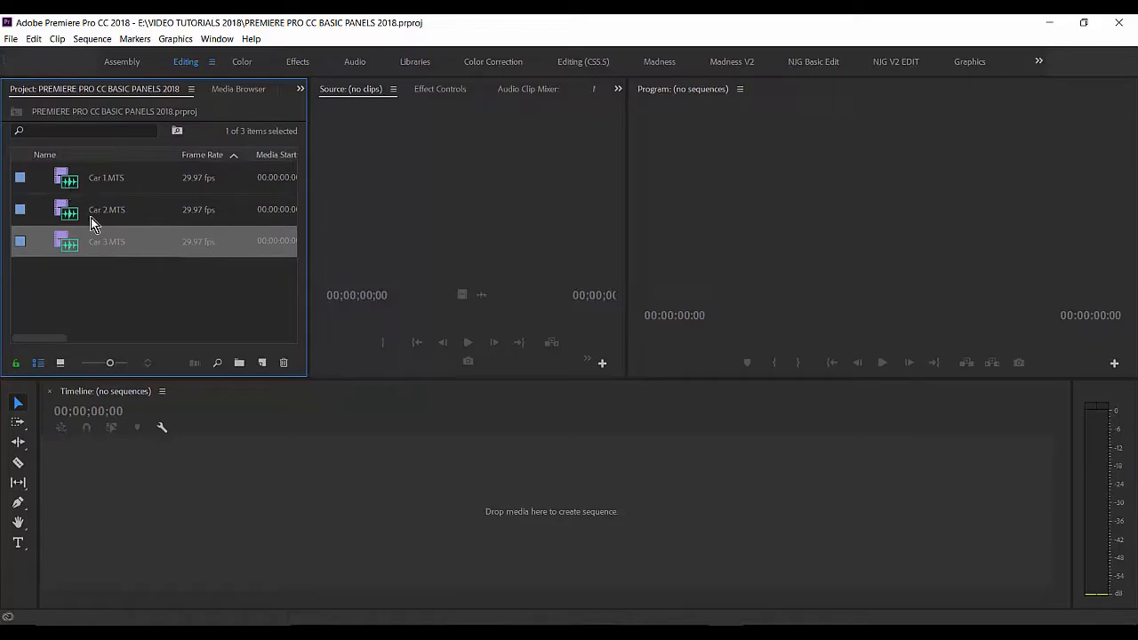
pyautogui.click(117, 184)
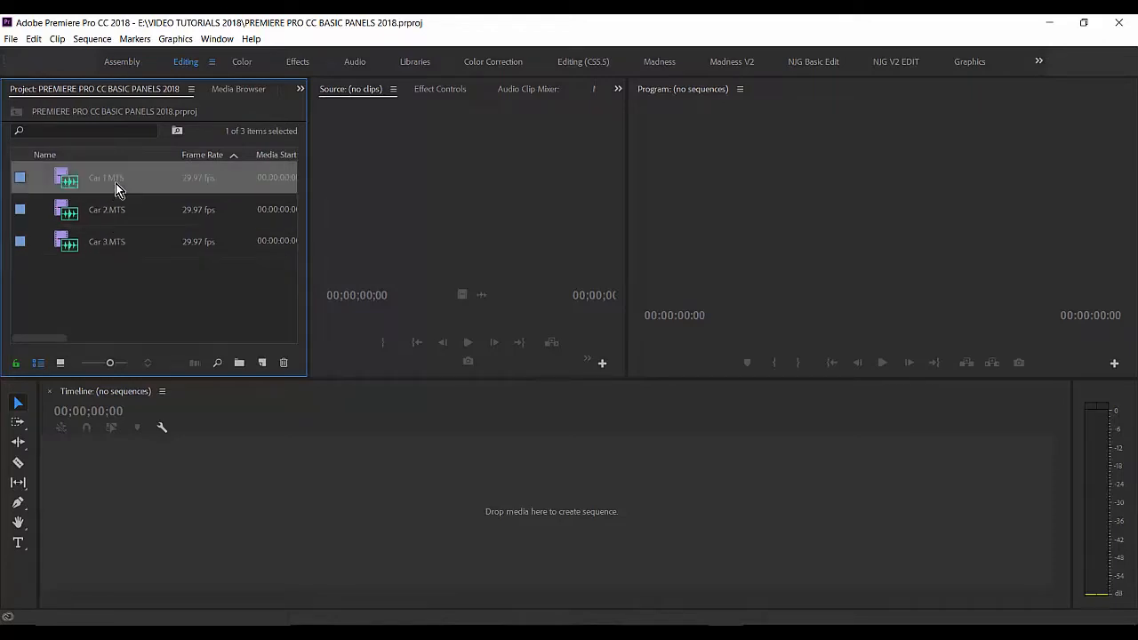
pyautogui.click(141, 291)
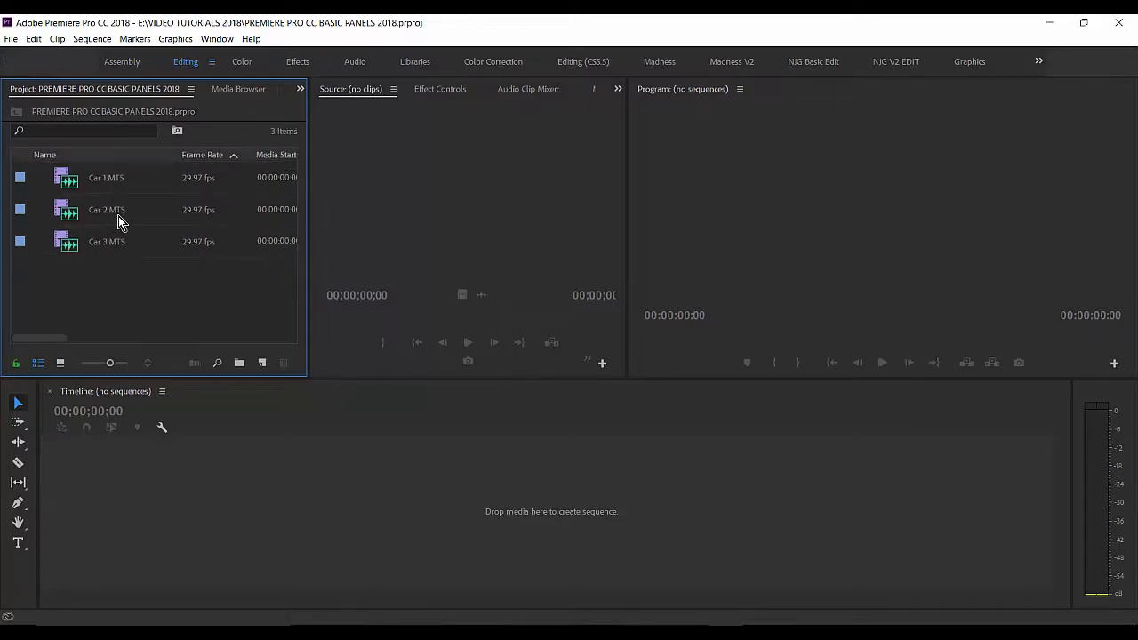
# Open the media import dialog from the project's empty area and close it without importing anything
pyautogui.doubleClick(166, 311)
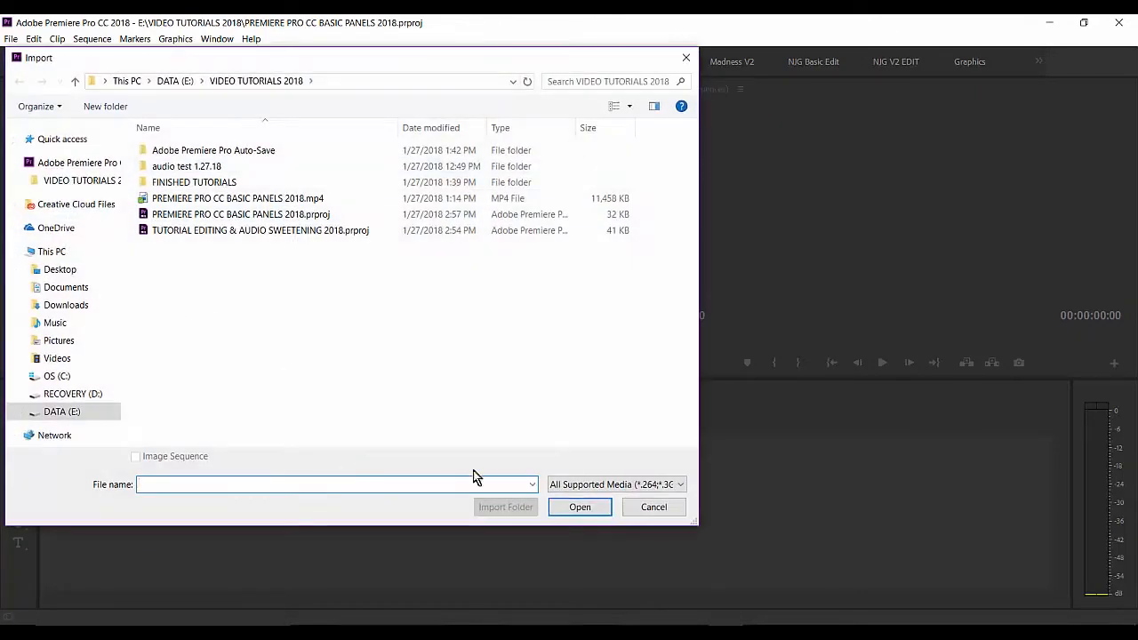
pyautogui.click(656, 508)
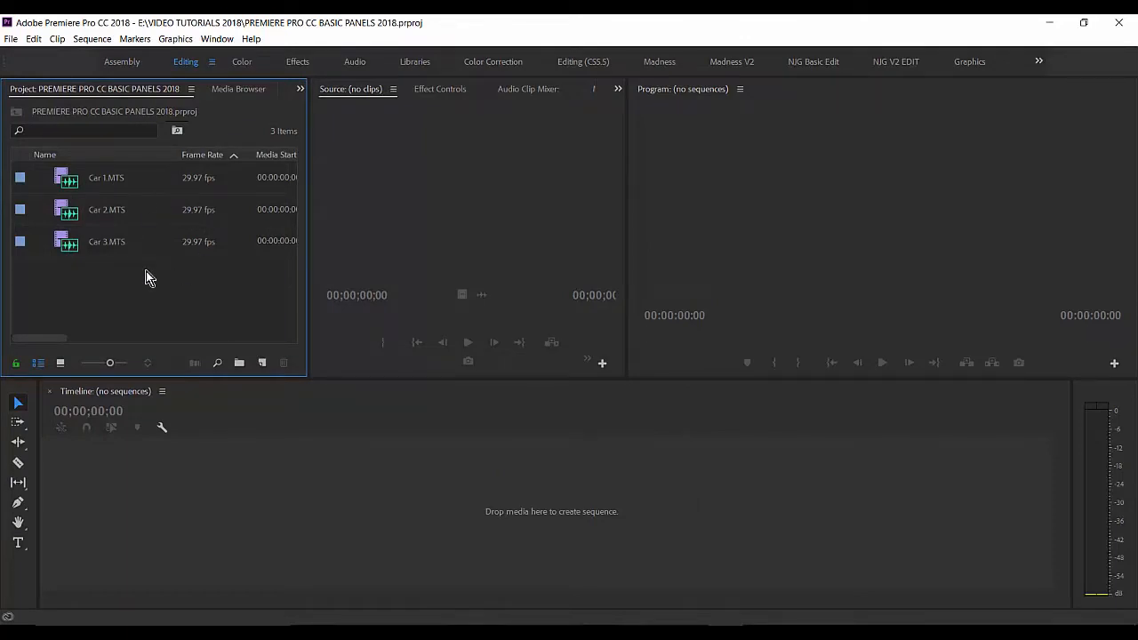
pyautogui.click(455, 240)
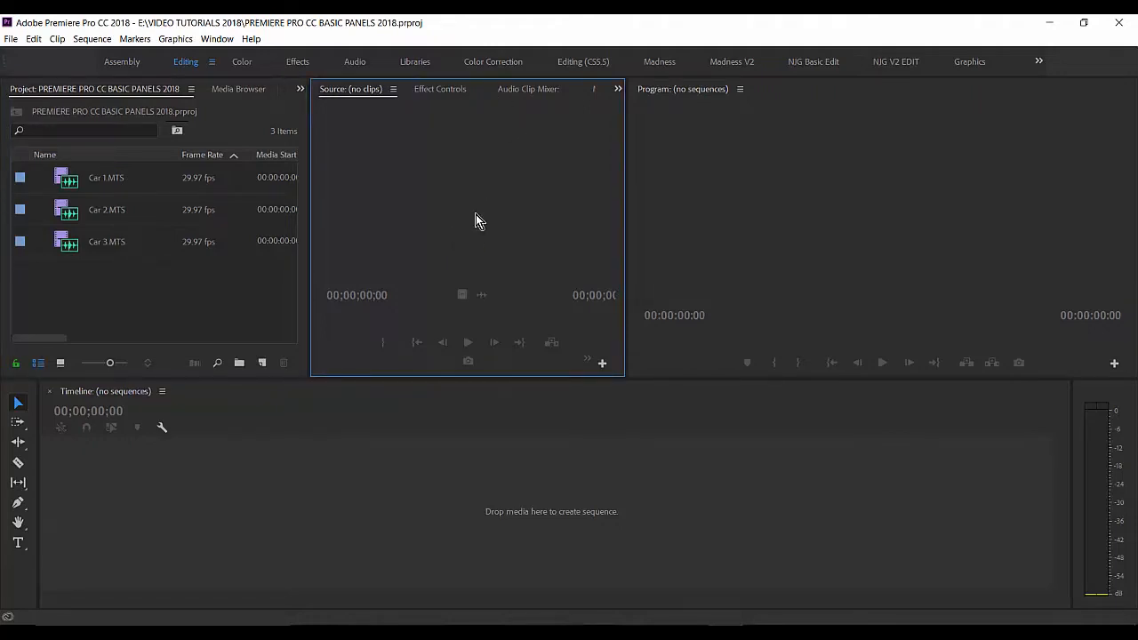
pyautogui.click(729, 191)
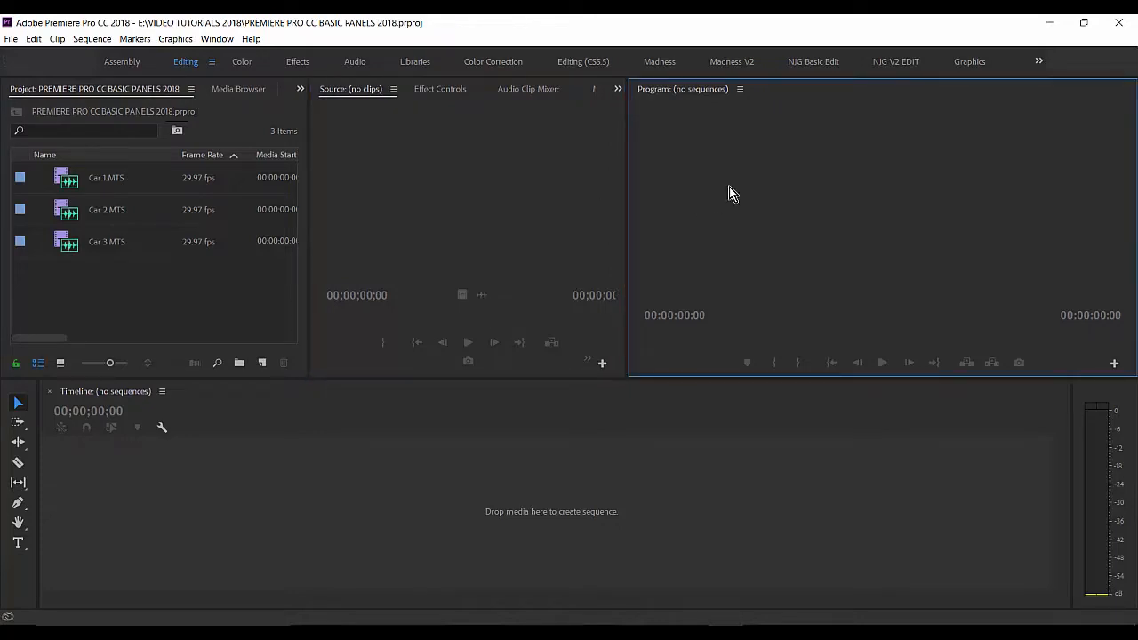
pyautogui.click(633, 449)
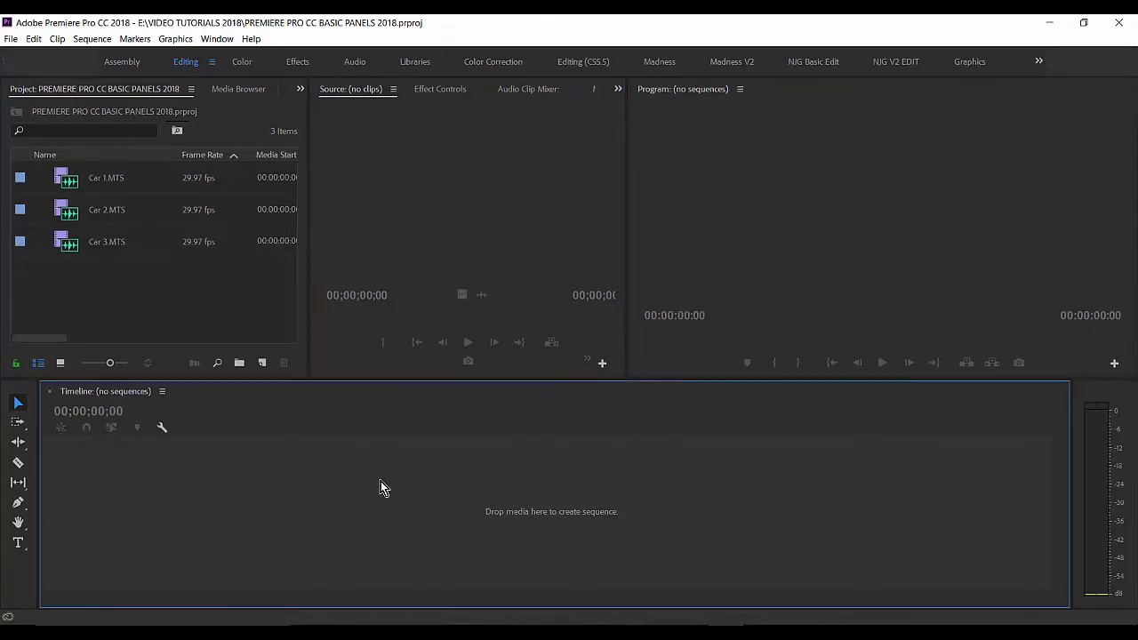
pyautogui.click(16, 578)
pyautogui.click(1108, 433)
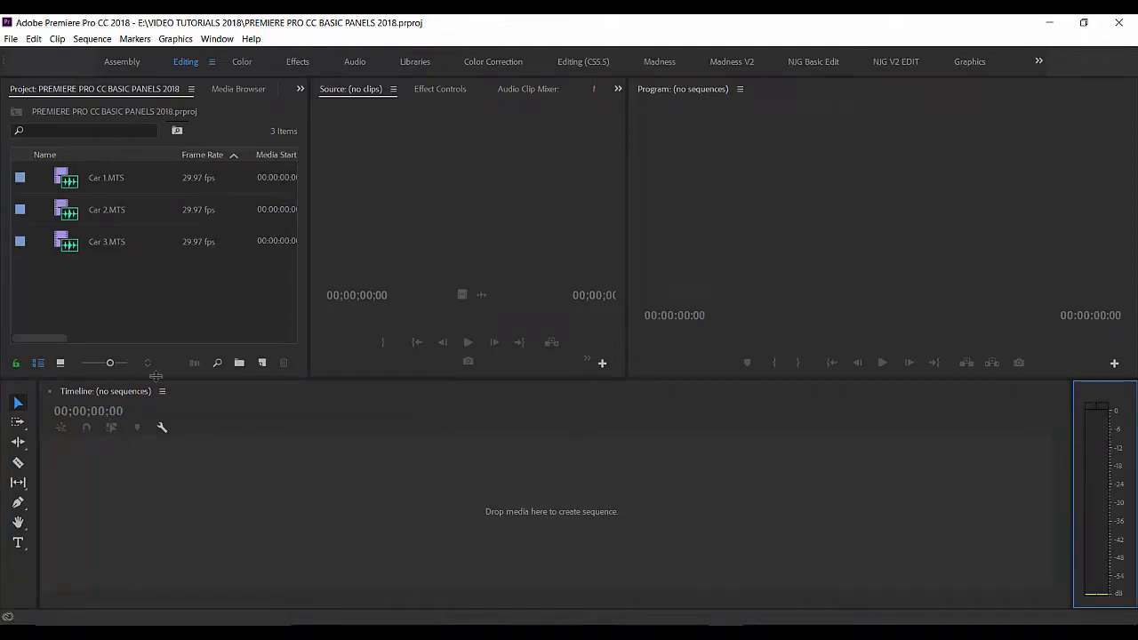
# Widen the Project panel to show more clip metadata columns, and narrow the Program monitor
pyautogui.click(126, 329)
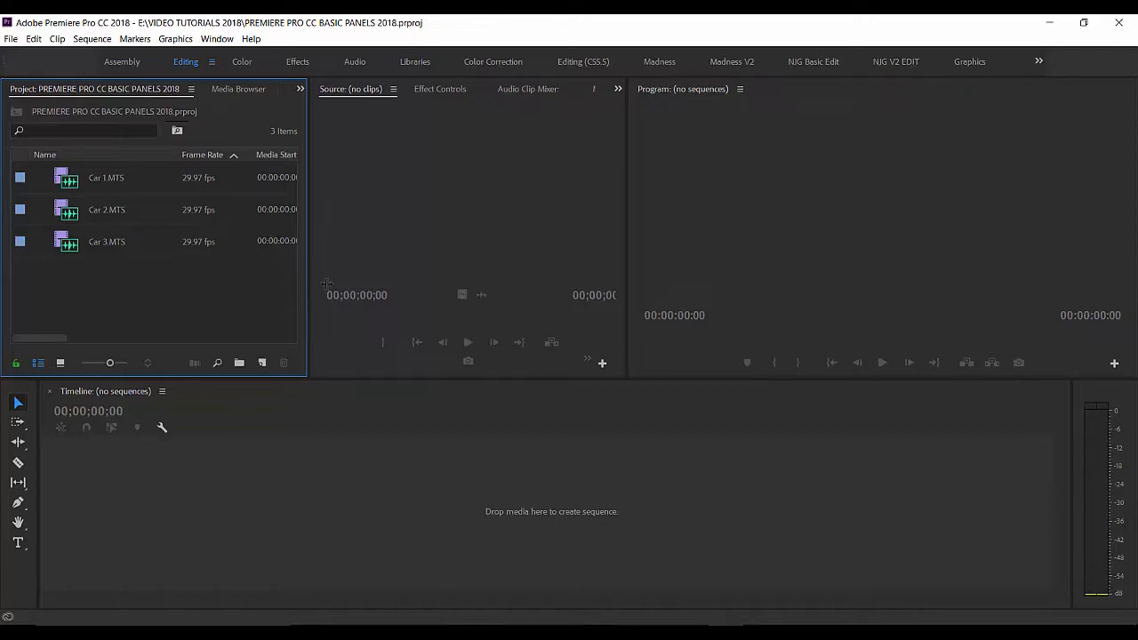
pyautogui.moveTo(308, 282); pyautogui.dragTo(488, 256)
pyautogui.moveTo(628, 259); pyautogui.dragTo(766, 259)
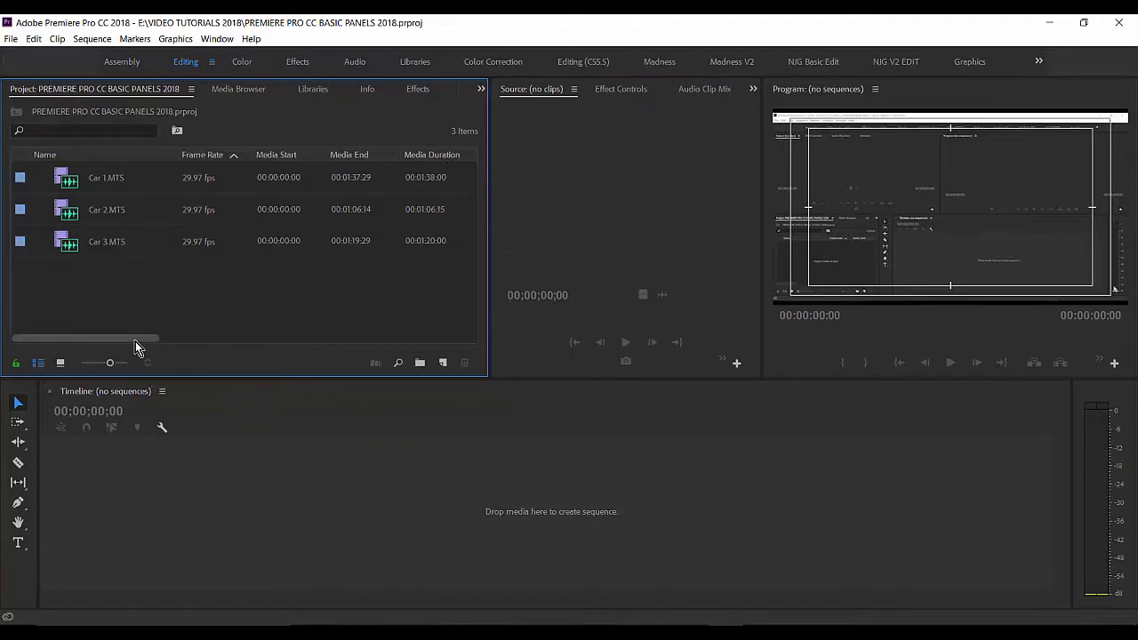
# Set the tape name of Car 1.MTS to "clip 1" and save the project
pyautogui.moveTo(136, 341); pyautogui.dragTo(107, 325)
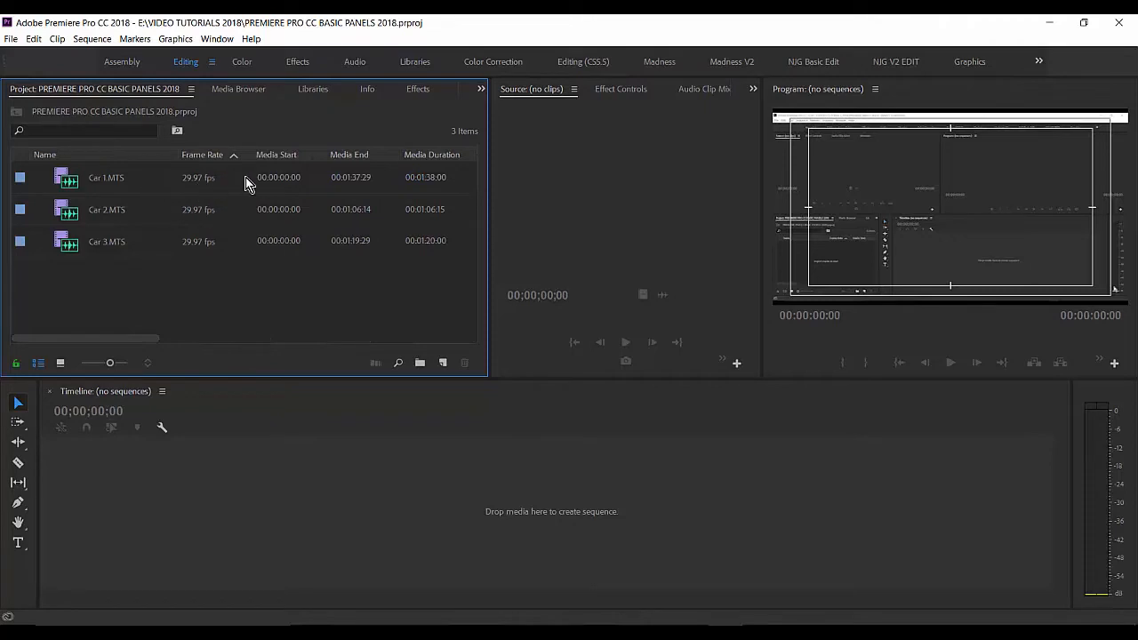
pyautogui.moveTo(245, 177)
pyautogui.moveTo(146, 338); pyautogui.dragTo(349, 307)
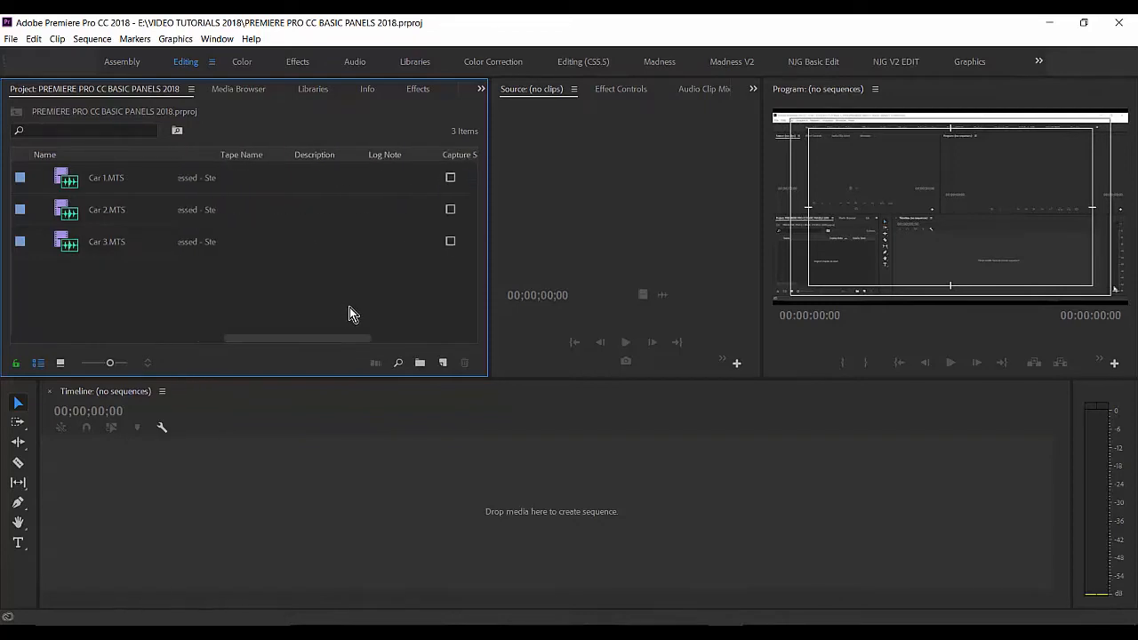
pyautogui.click(247, 187)
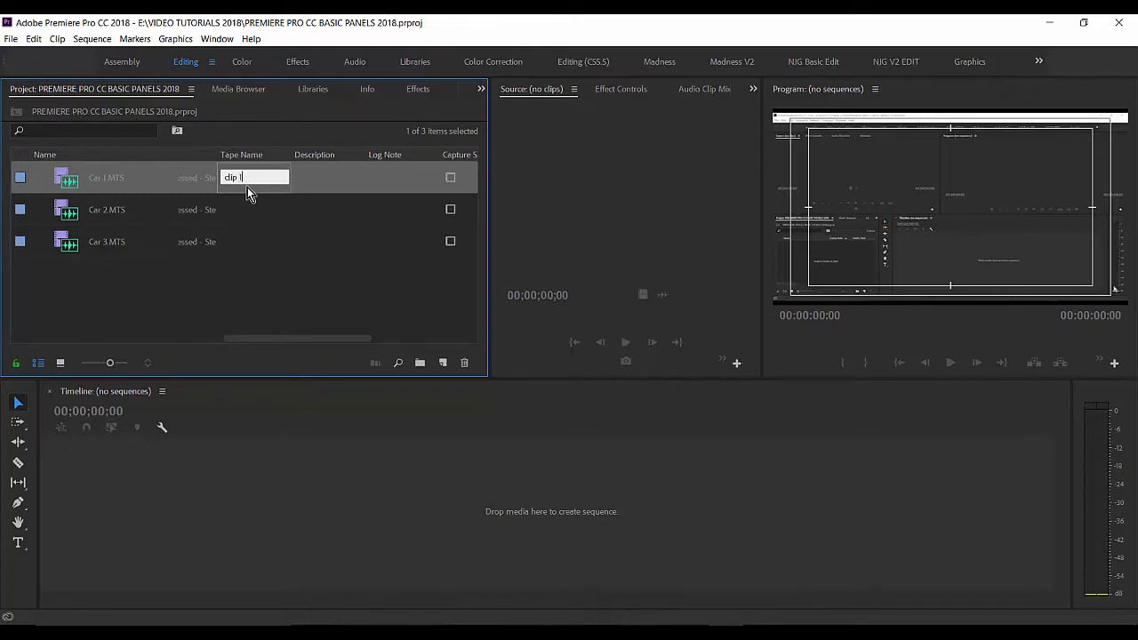
pyautogui.write('clip 1')
pyautogui.click(275, 277)
pyautogui.hotkey('ctrl', 's')
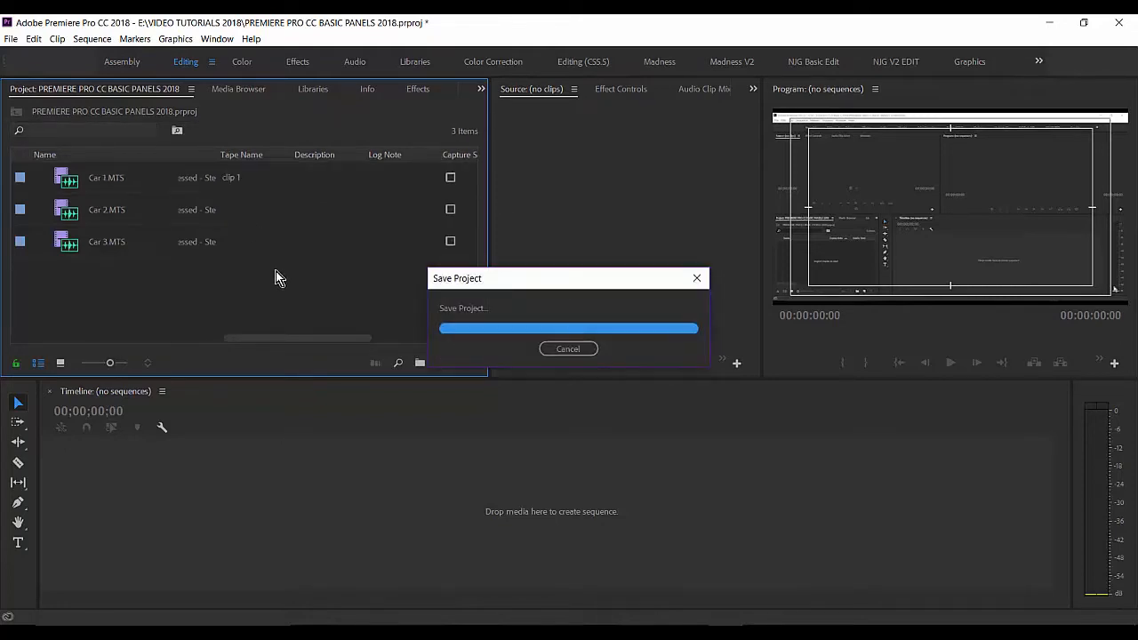
pyautogui.click(320, 178)
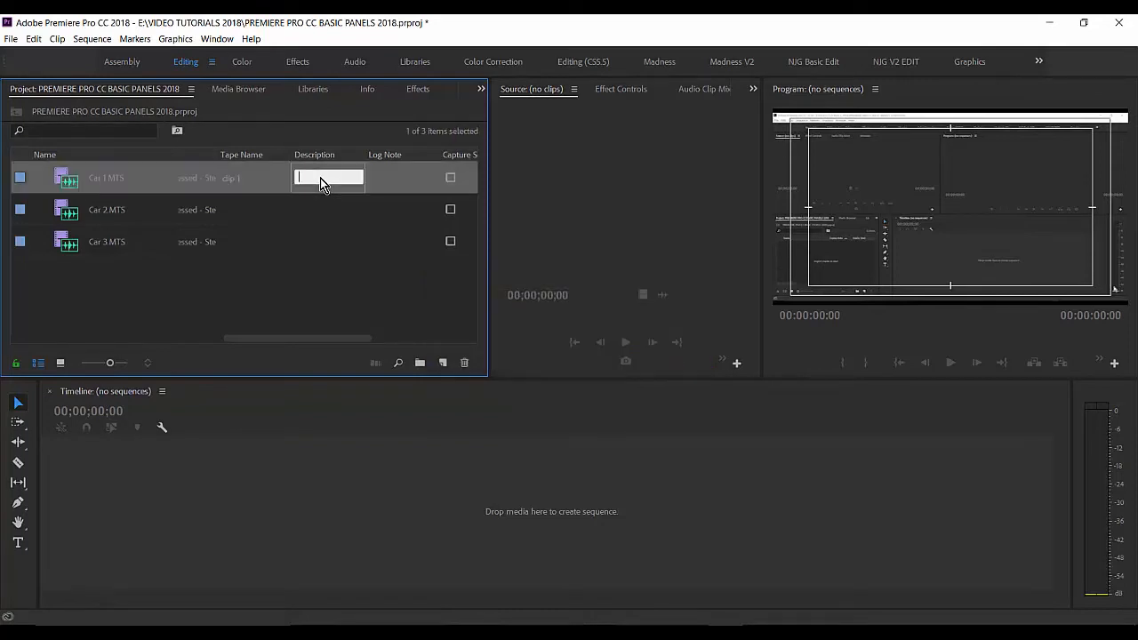
pyautogui.click(382, 179)
pyautogui.click(376, 241)
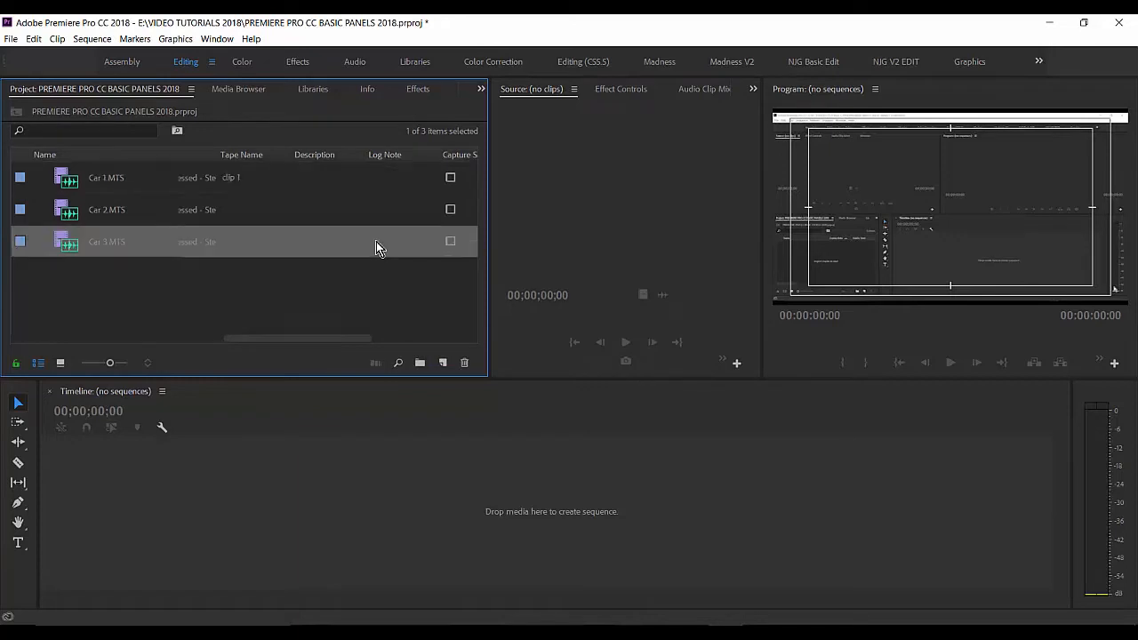
pyautogui.click(294, 298)
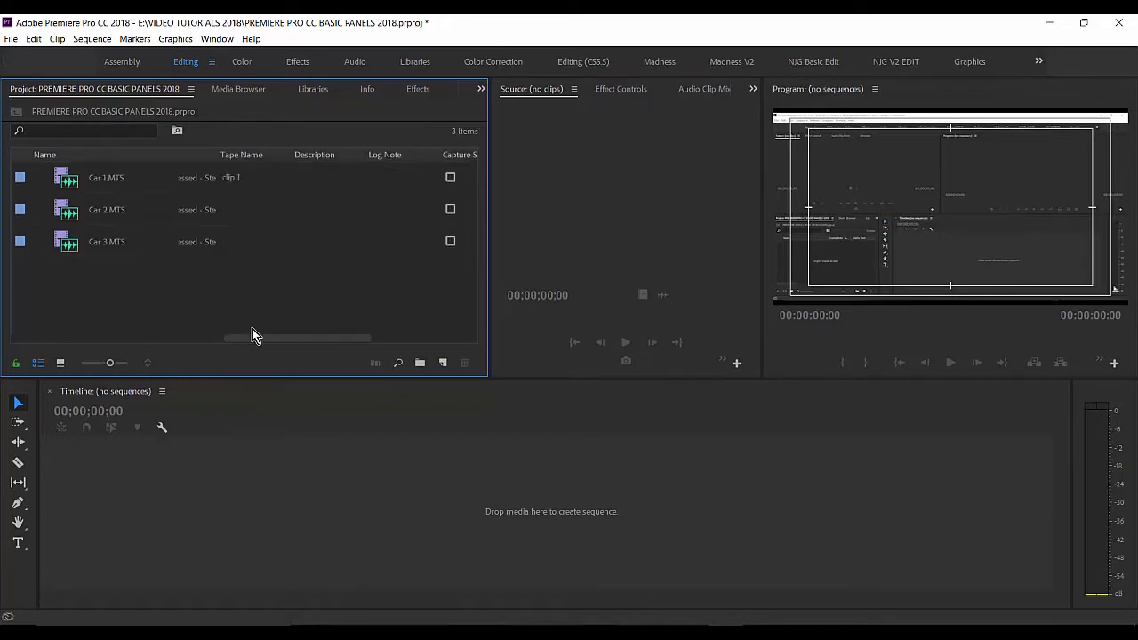
# Preview the project clips as thumbnails and return to the list view
pyautogui.moveTo(252, 335); pyautogui.dragTo(32, 336)
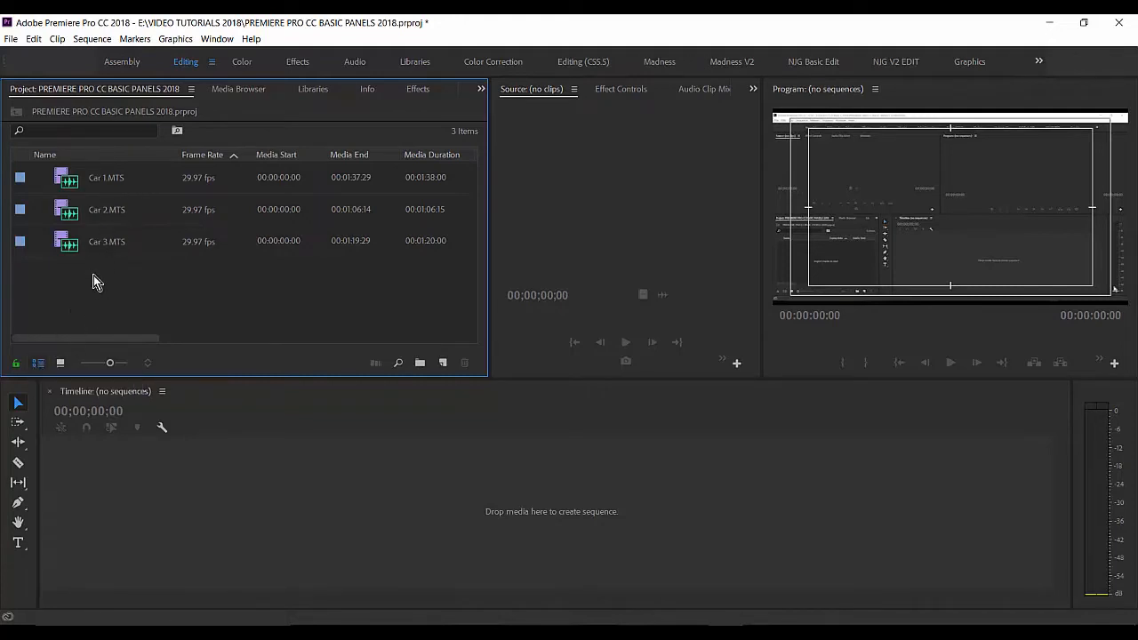
pyautogui.click(61, 365)
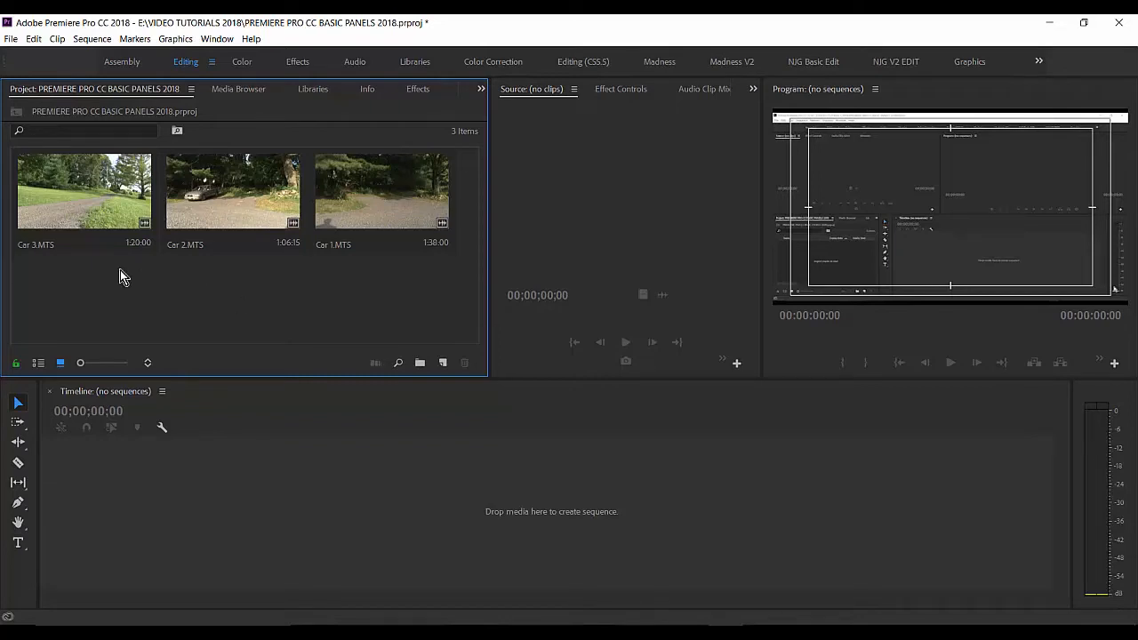
pyautogui.click(38, 363)
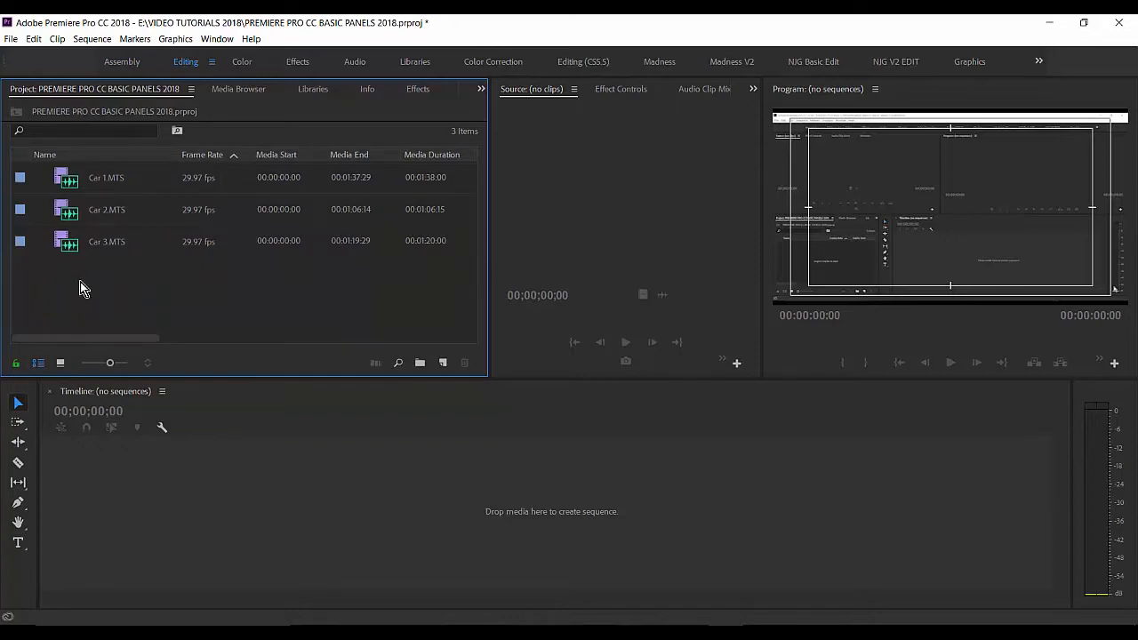
# Slightly enlarge the item icons in the project's list view
pyautogui.moveTo(111, 365)
pyautogui.mouseDown()
pyautogui.moveTo(93, 366)
pyautogui.moveTo(131, 365)
pyautogui.moveTo(109, 365)
pyautogui.moveTo(118, 365)
pyautogui.mouseUp()
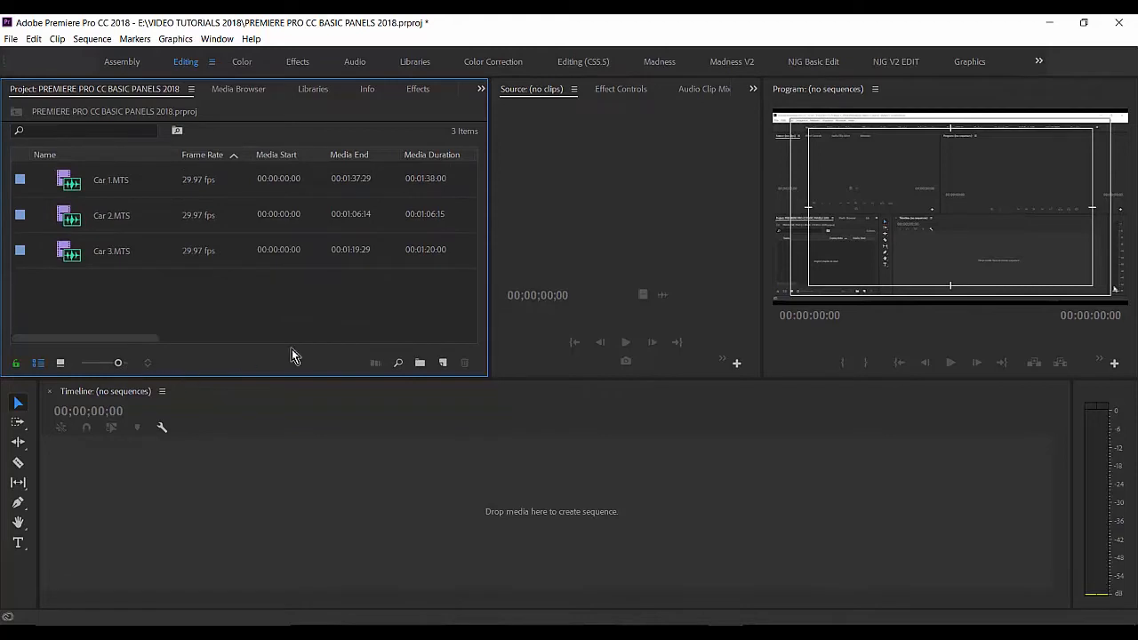
pyautogui.click(102, 129)
pyautogui.click(337, 316)
# Create a new bin in the project and name it "Clip Folder"
pyautogui.click(421, 367)
pyautogui.click(343, 338)
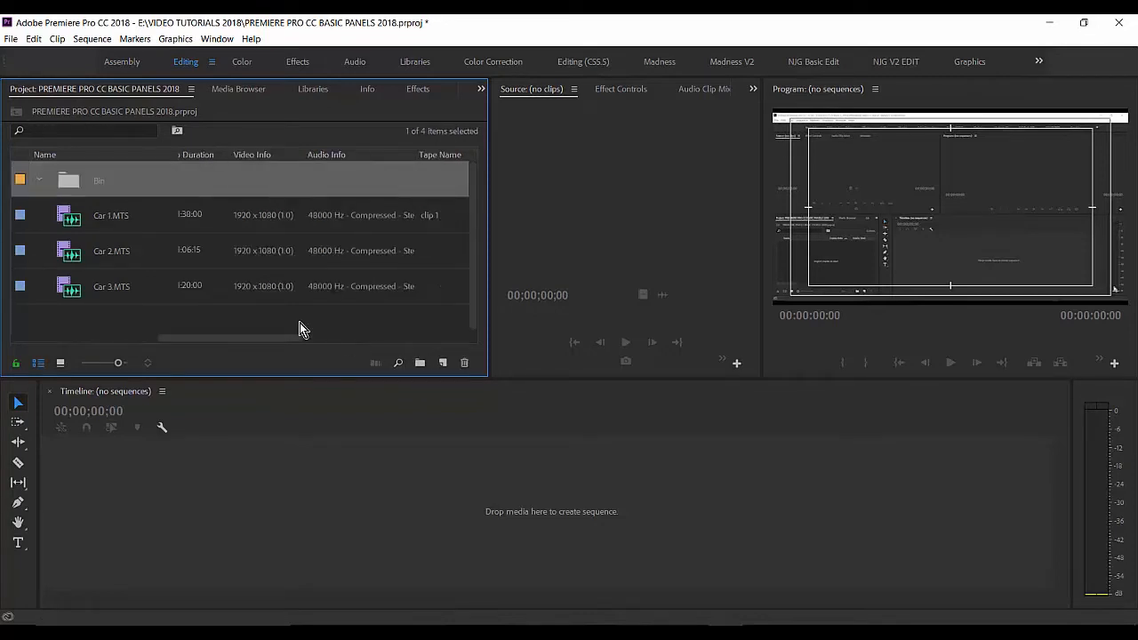
pyautogui.click(111, 185)
pyautogui.click(100, 184)
pyautogui.click(101, 186)
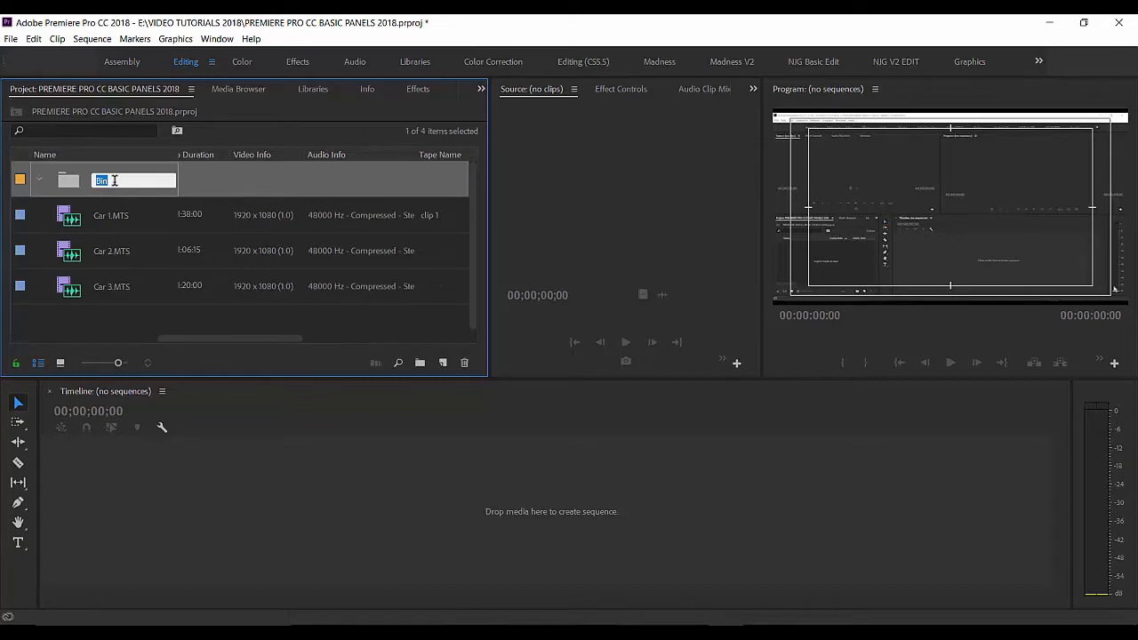
pyautogui.write('Clip Folder')
pyautogui.press('Return')
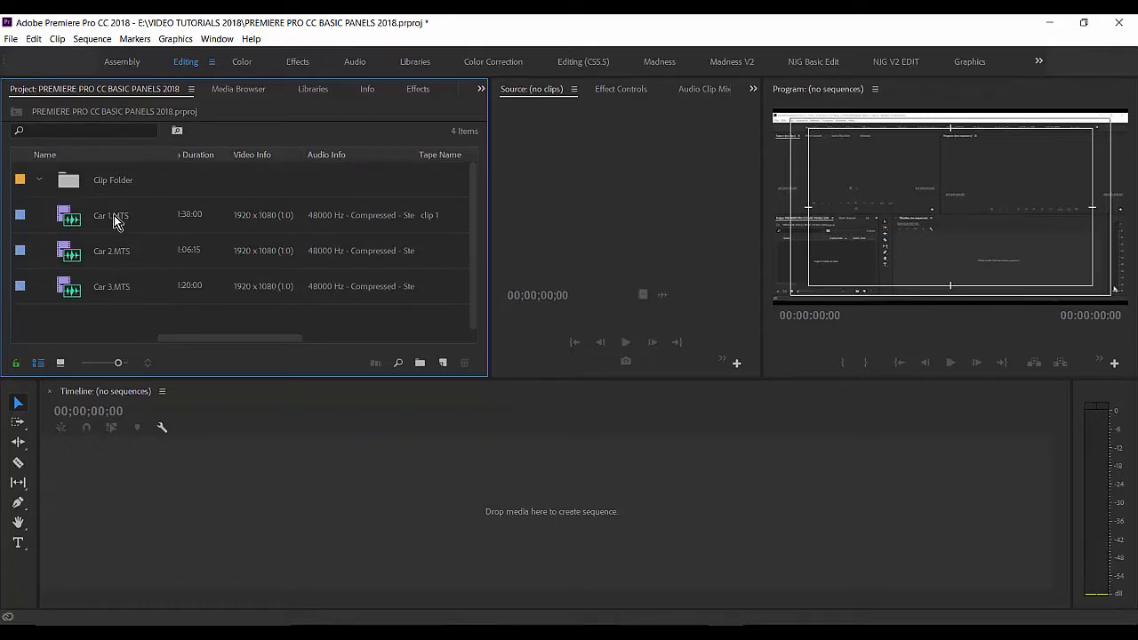
# Move Car 1.MTS, Car 2.MTS and Car 3.MTS into the Clip Folder bin, and check it by collapsing and re-expanding it
pyautogui.click(113, 220)
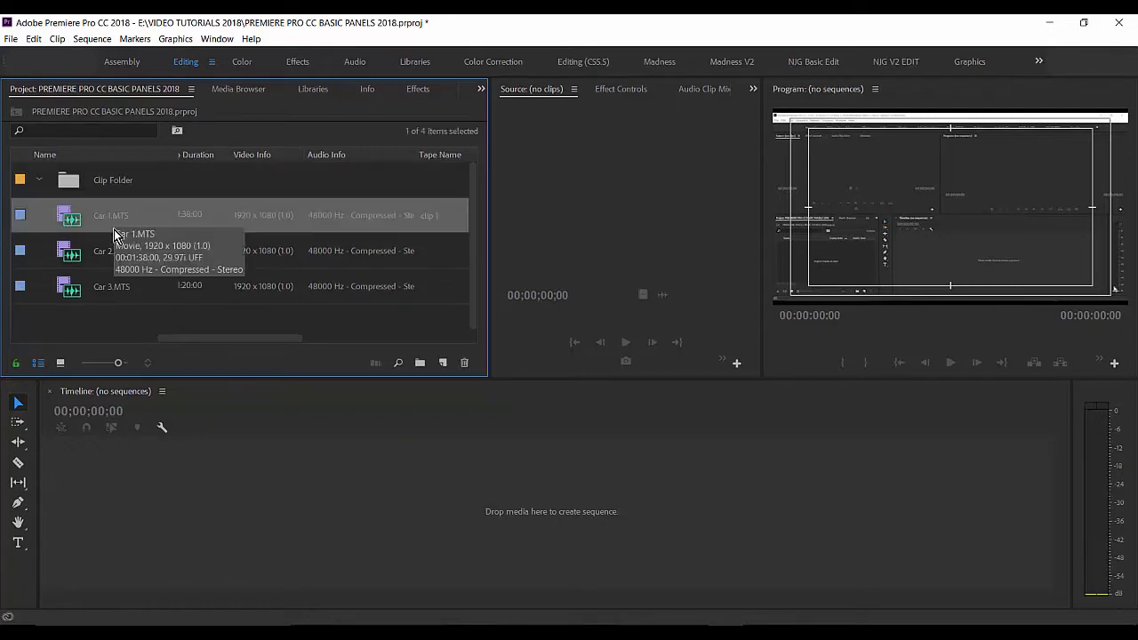
pyautogui.keyDown('shift'); pyautogui.click(111, 287); pyautogui.keyUp('shift')
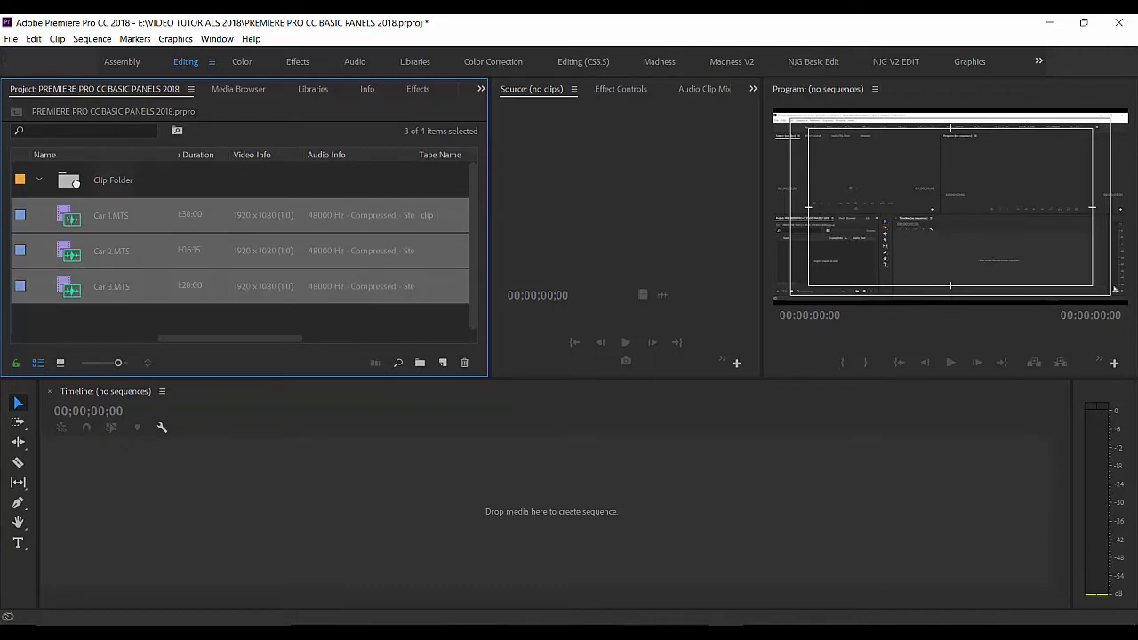
pyautogui.moveTo(76, 183); pyautogui.dragTo(77, 185)
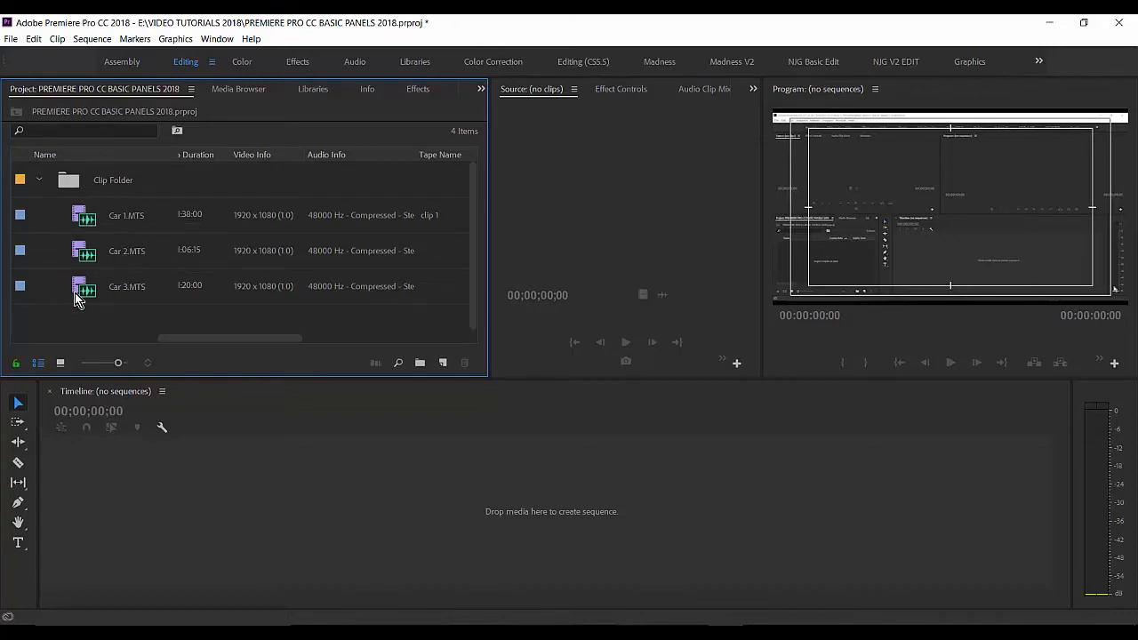
pyautogui.click(40, 180)
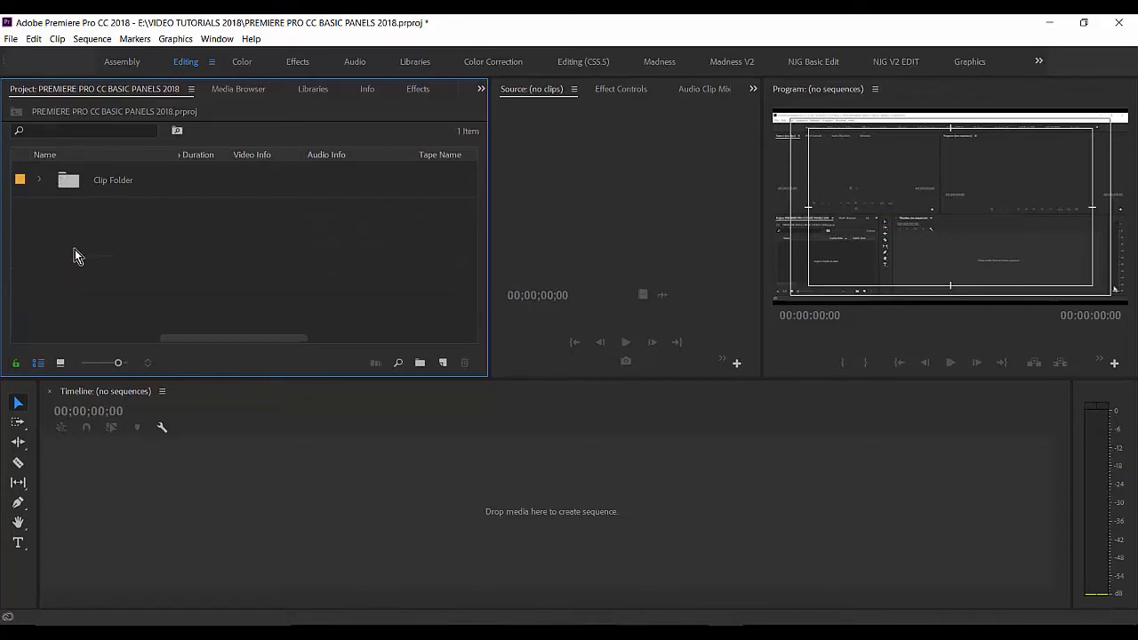
pyautogui.click(38, 181)
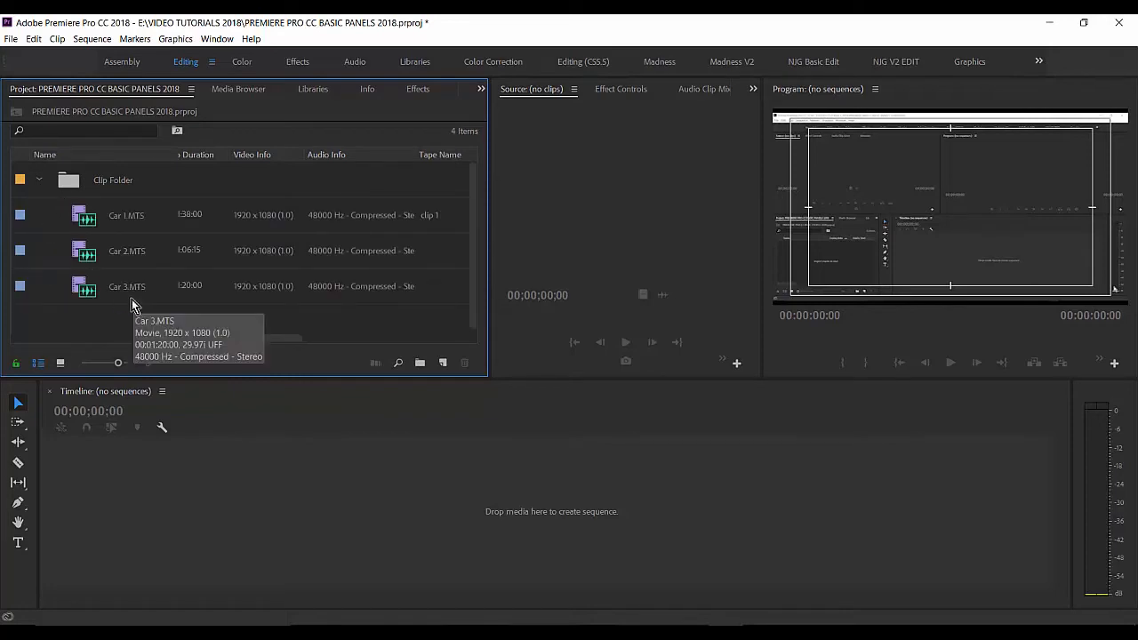
# Open the Clip Folder bin and load Car 1.MTS into the Source monitor
pyautogui.doubleClick(66, 180)
pyautogui.doubleClick(65, 180)
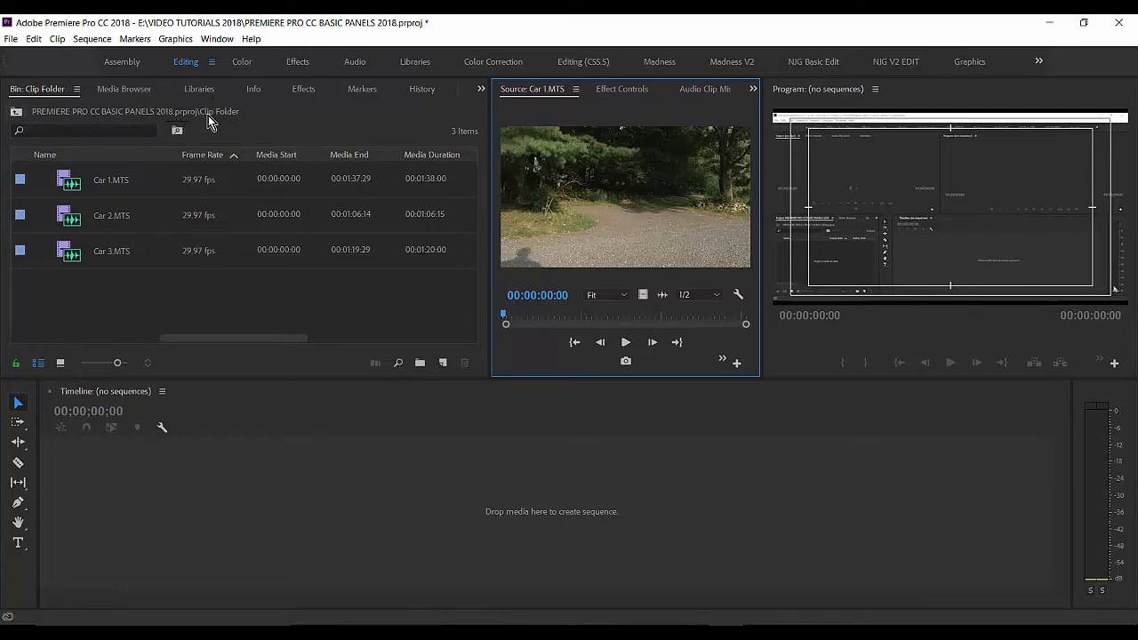
# Return to the project's top level, and collapse and re-expand the Clip Folder bin
pyautogui.click(16, 113)
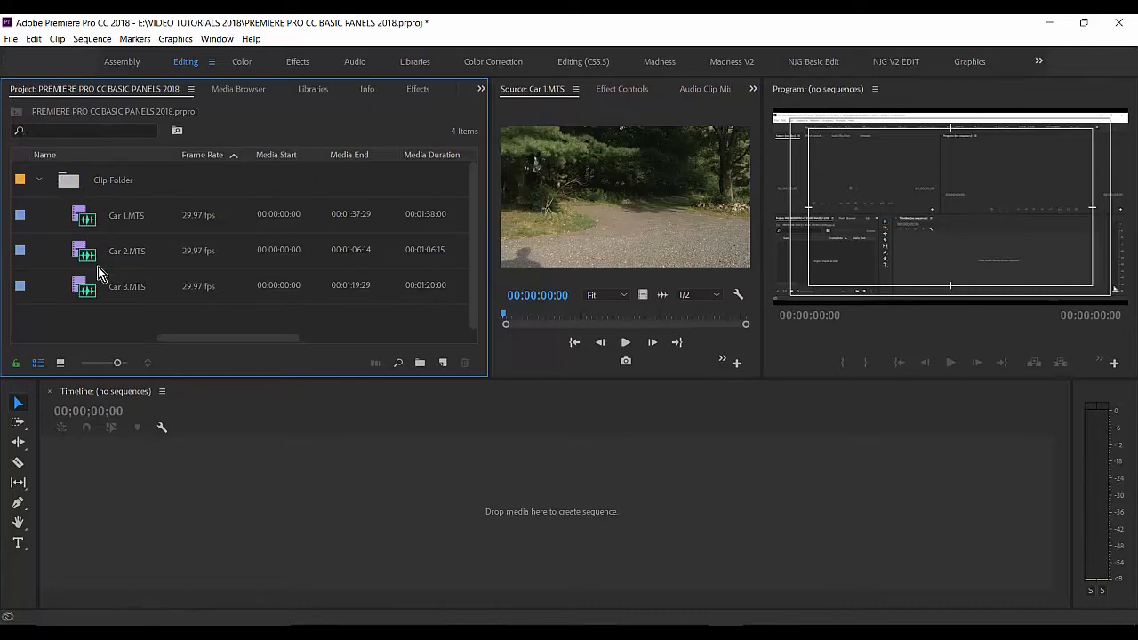
pyautogui.click(39, 181)
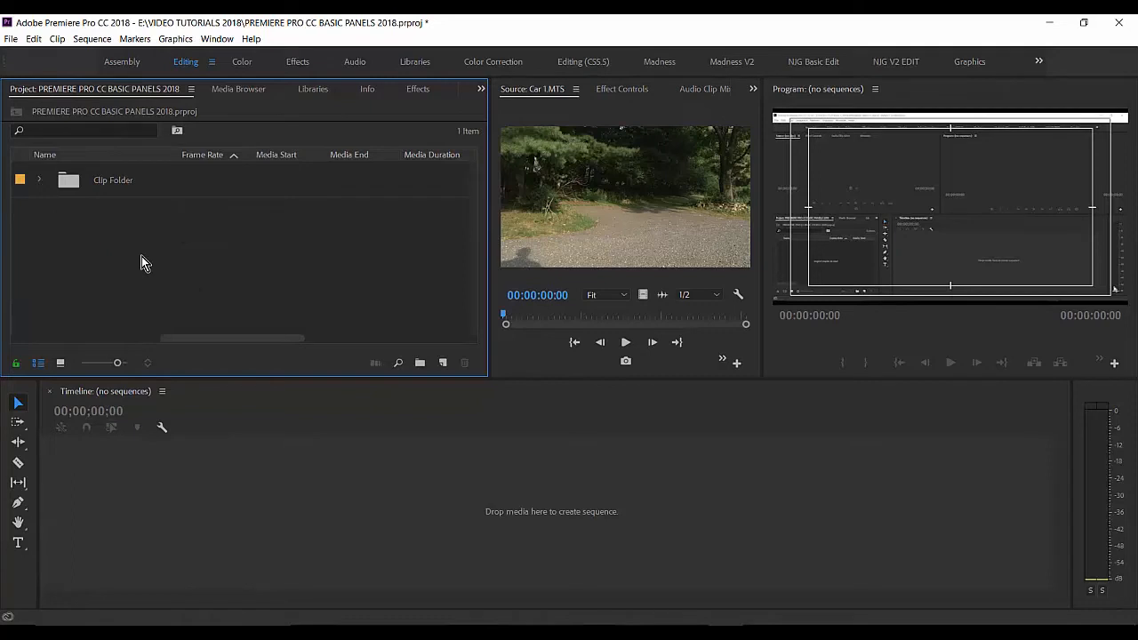
pyautogui.click(39, 180)
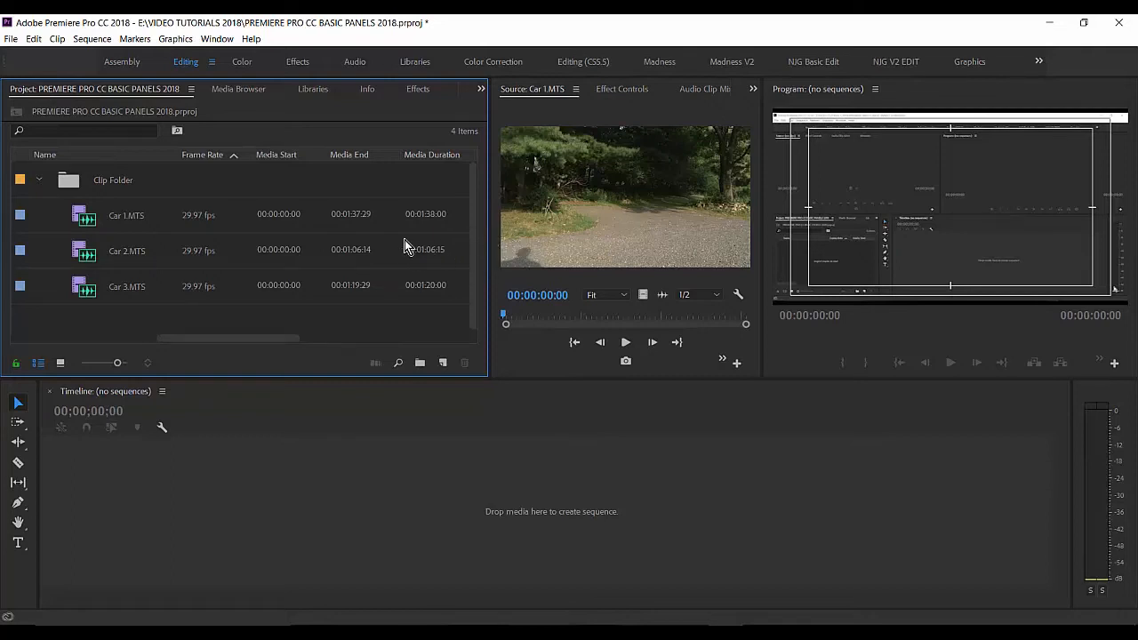
# Narrow the Project panel to enlarge the Source monitor, and load Car 2.MTS and Car 3.MTS into it one after the other
pyautogui.moveTo(491, 231); pyautogui.dragTo(389, 233)
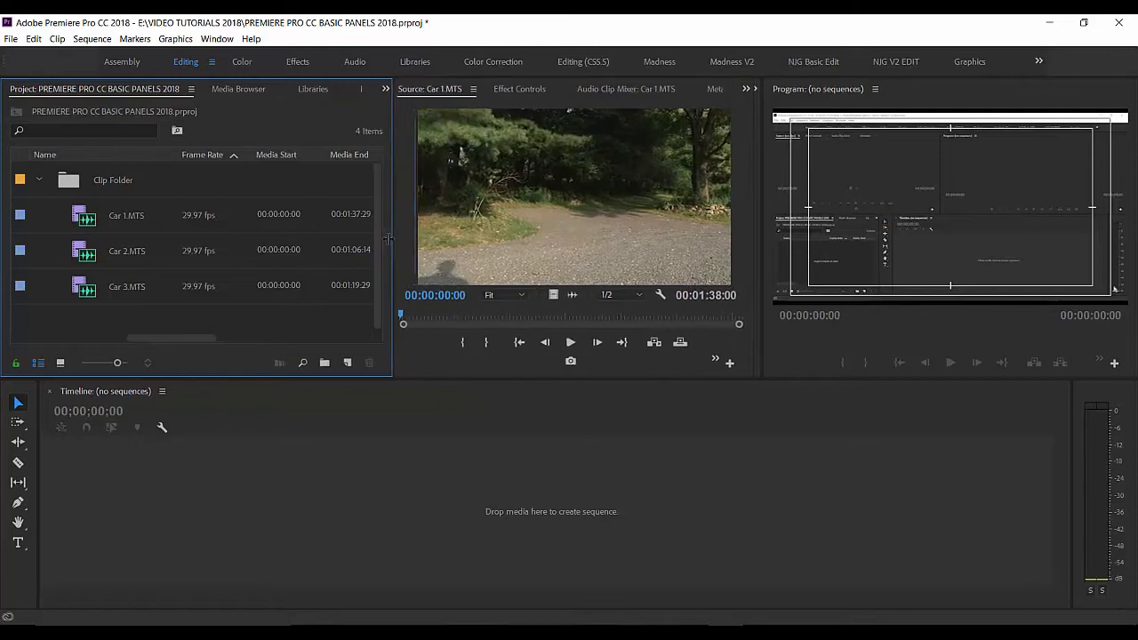
pyautogui.click(86, 222)
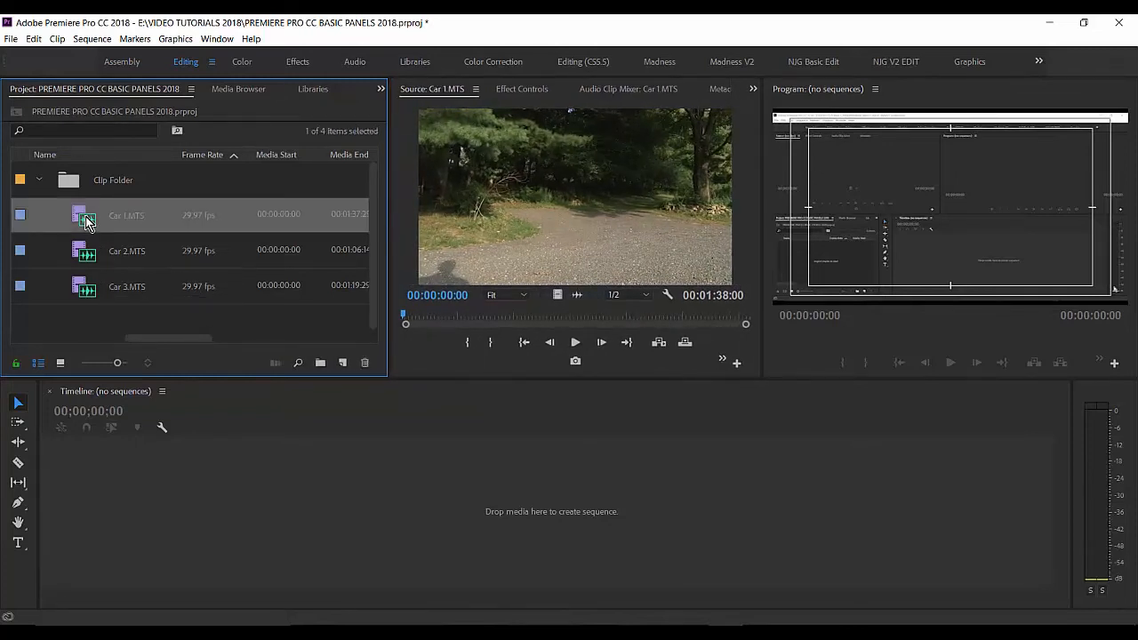
pyautogui.click(517, 207)
pyautogui.click(119, 263)
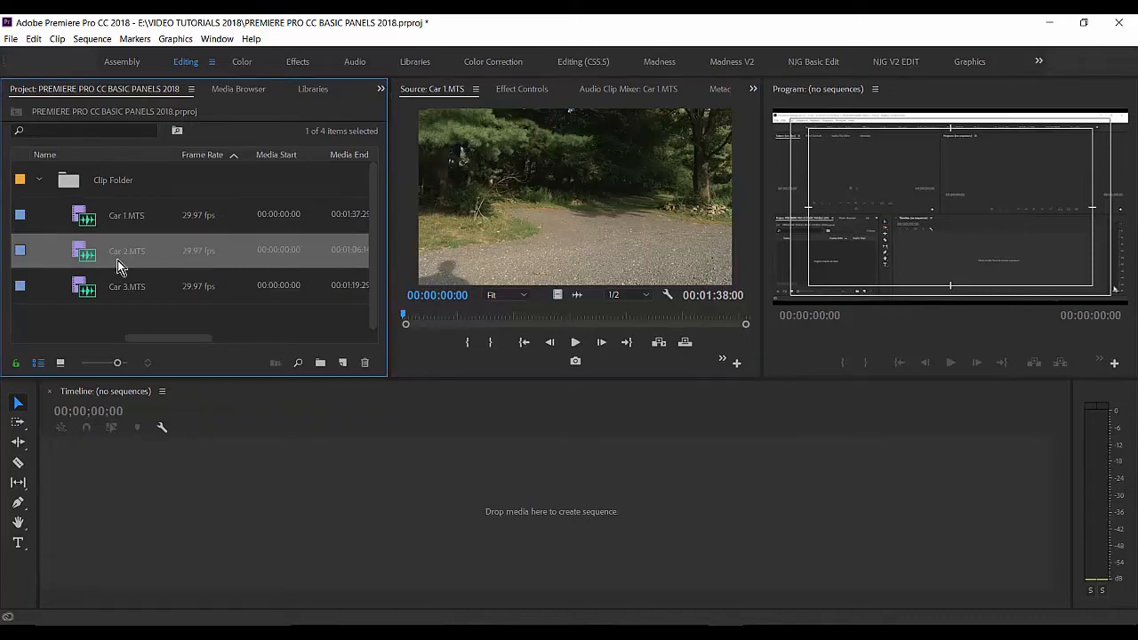
pyautogui.doubleClick(89, 258)
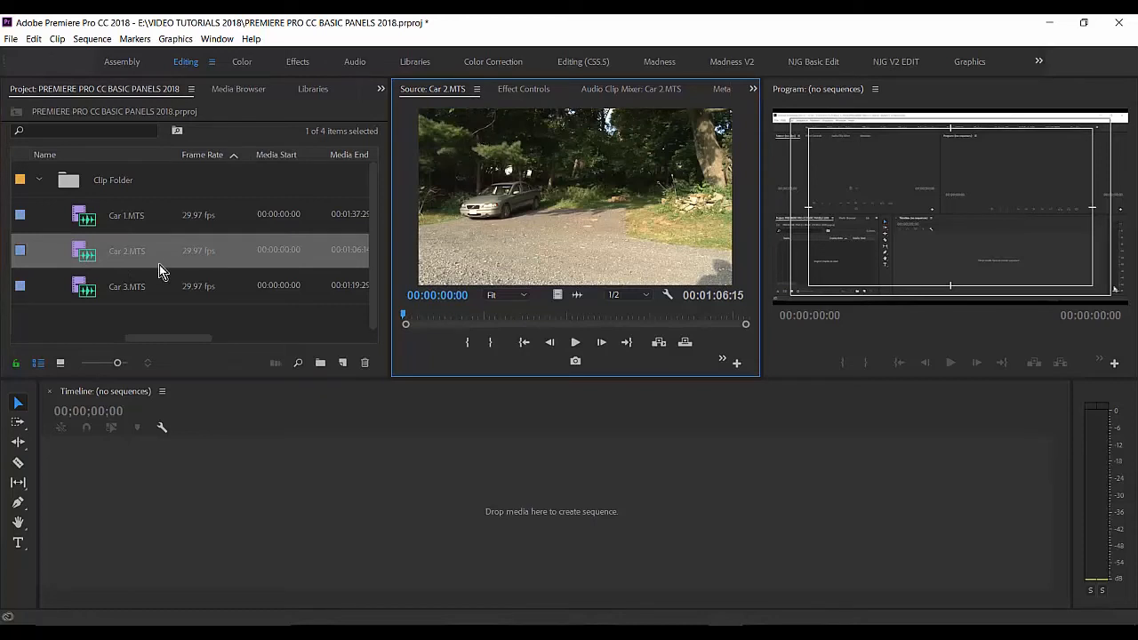
pyautogui.click(93, 291)
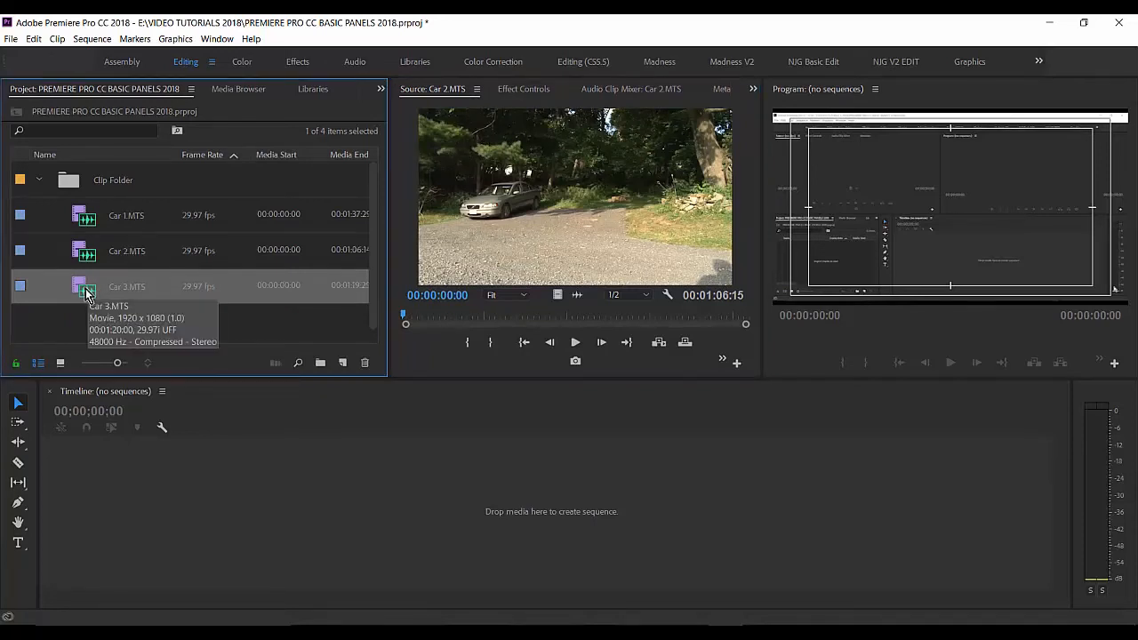
pyautogui.moveTo(94, 291); pyautogui.dragTo(561, 216)
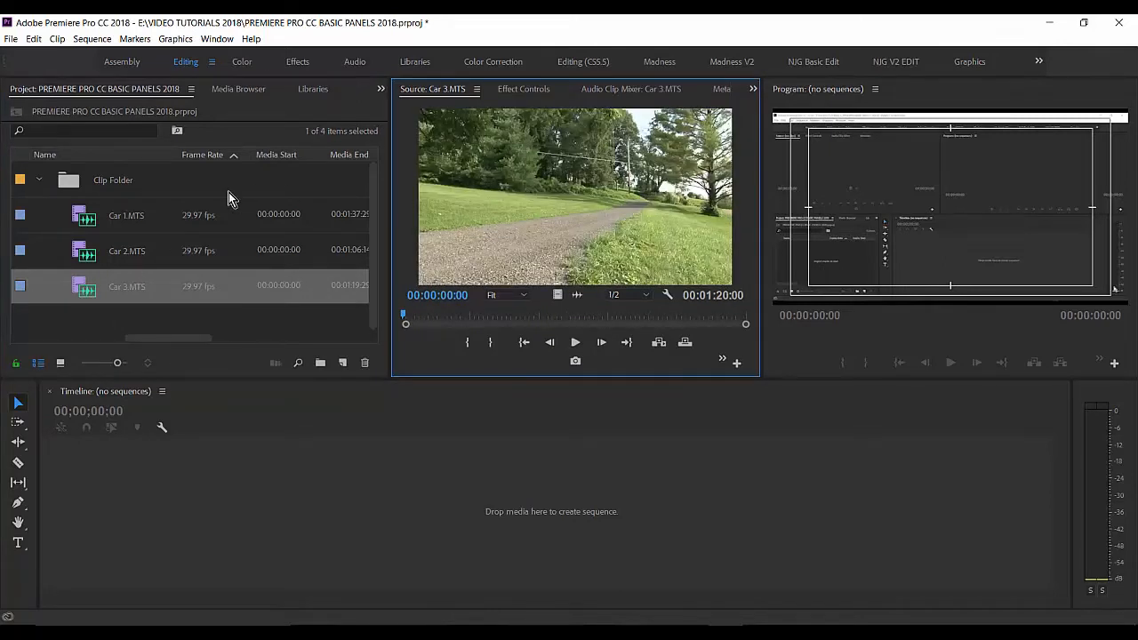
# Load Car 1.MTS back into the Source monitor and check the monitor's list of opened clips without switching clips
pyautogui.click(80, 229)
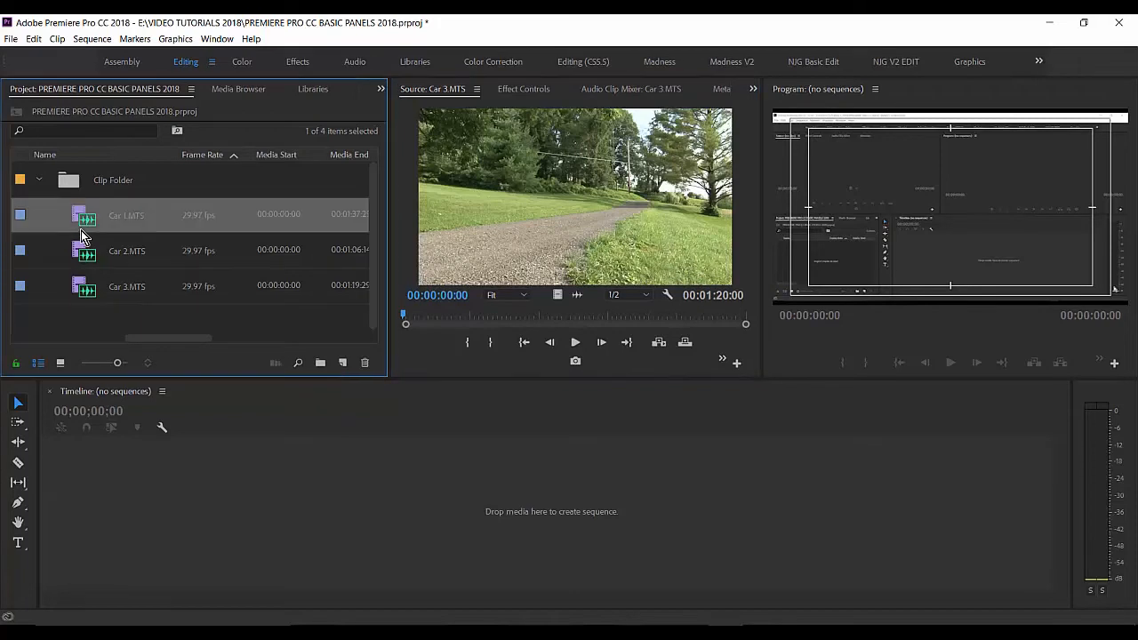
pyautogui.doubleClick(87, 218)
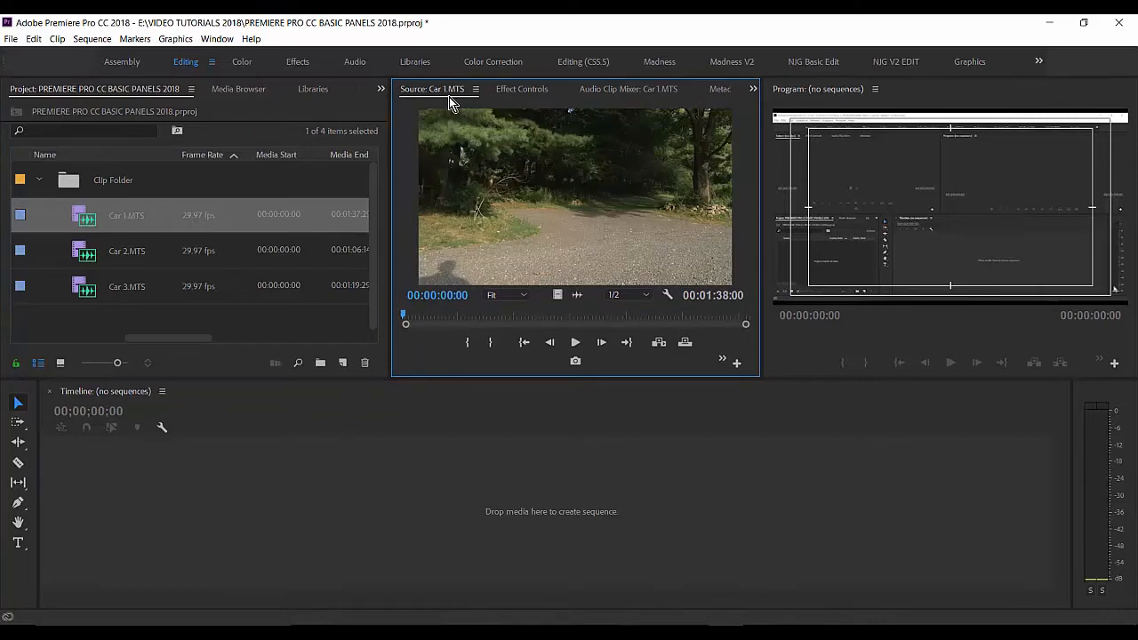
pyautogui.click(476, 90)
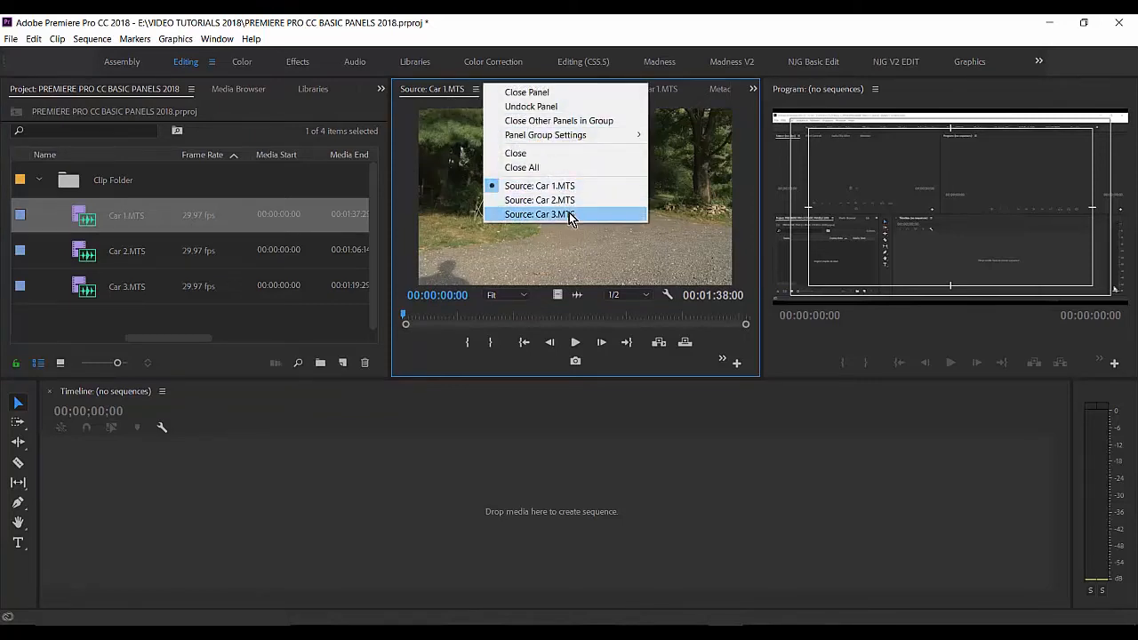
pyautogui.click(446, 244)
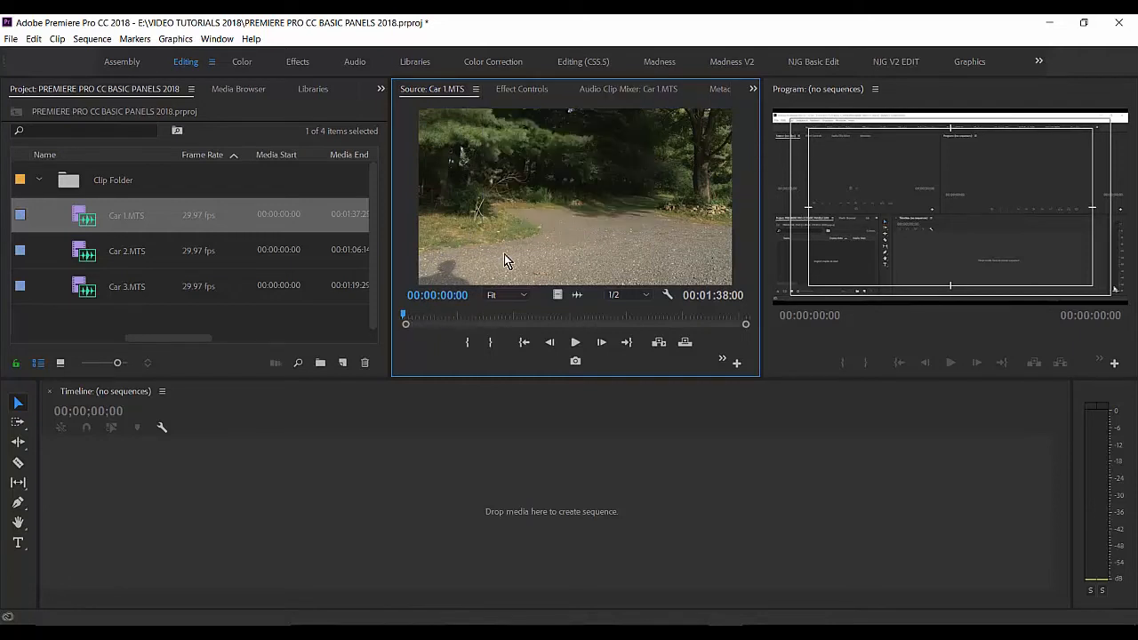
# Scrub back and forth through Car 1.MTS in the Source monitor, leaving the playhead at 00:00:28:12
pyautogui.click(435, 322)
pyautogui.click(411, 317)
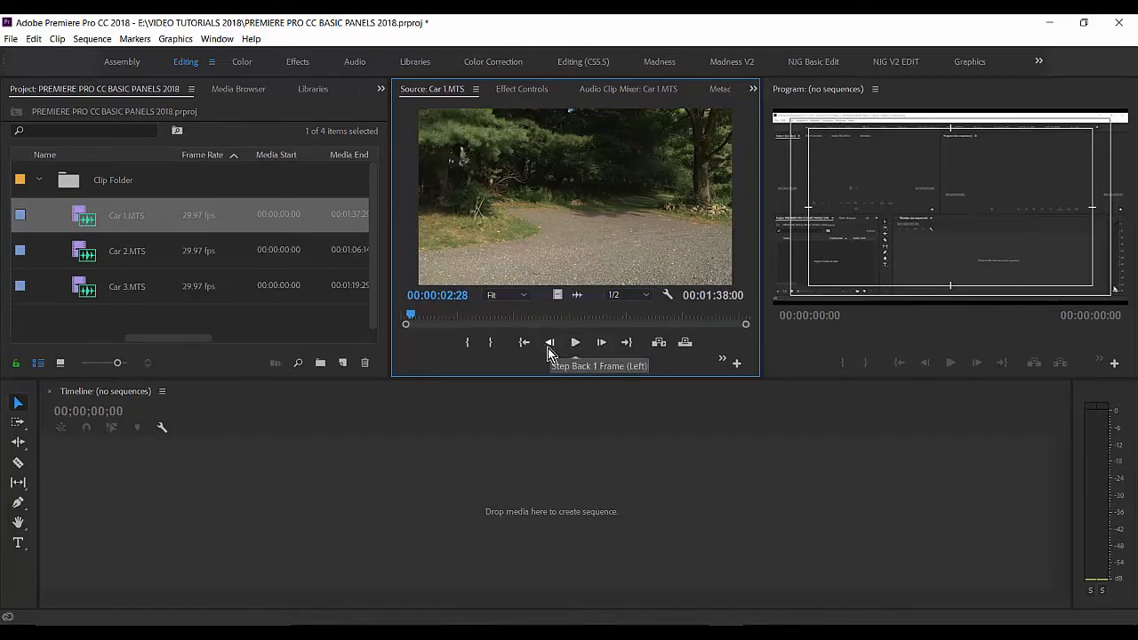
pyautogui.moveTo(414, 316); pyautogui.dragTo(658, 320)
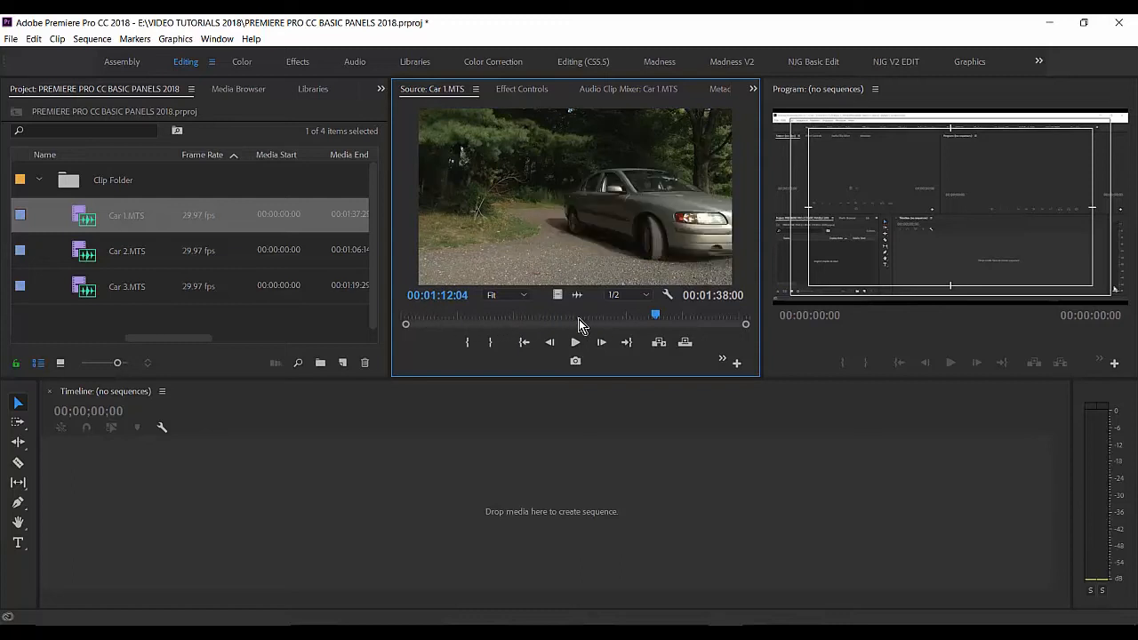
pyautogui.moveTo(579, 319); pyautogui.dragTo(502, 319)
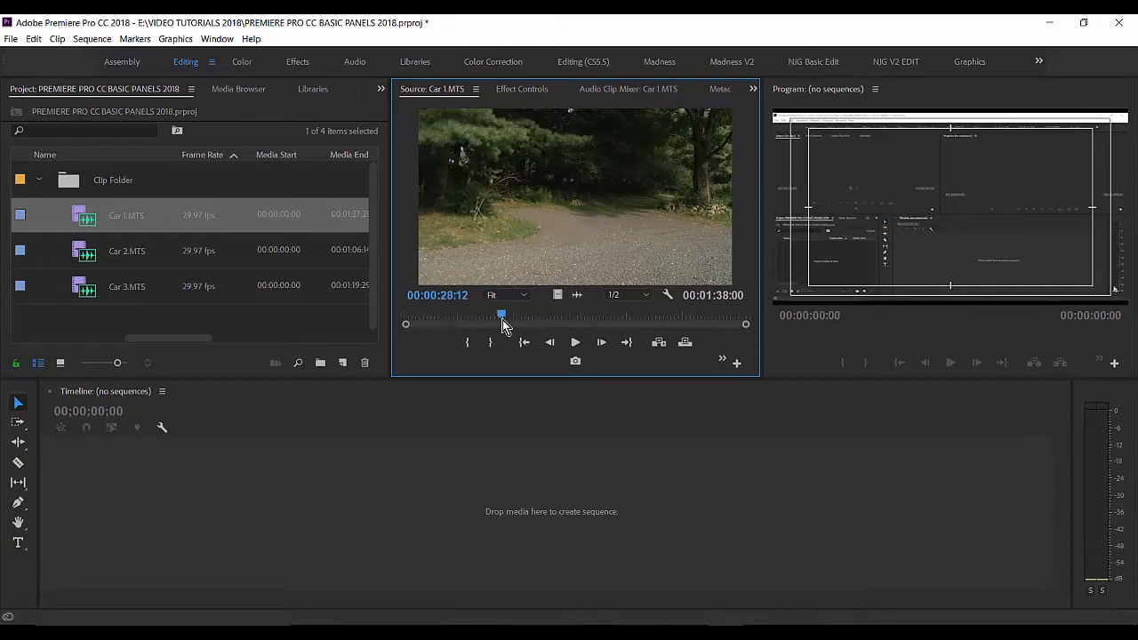
pyautogui.click(570, 318)
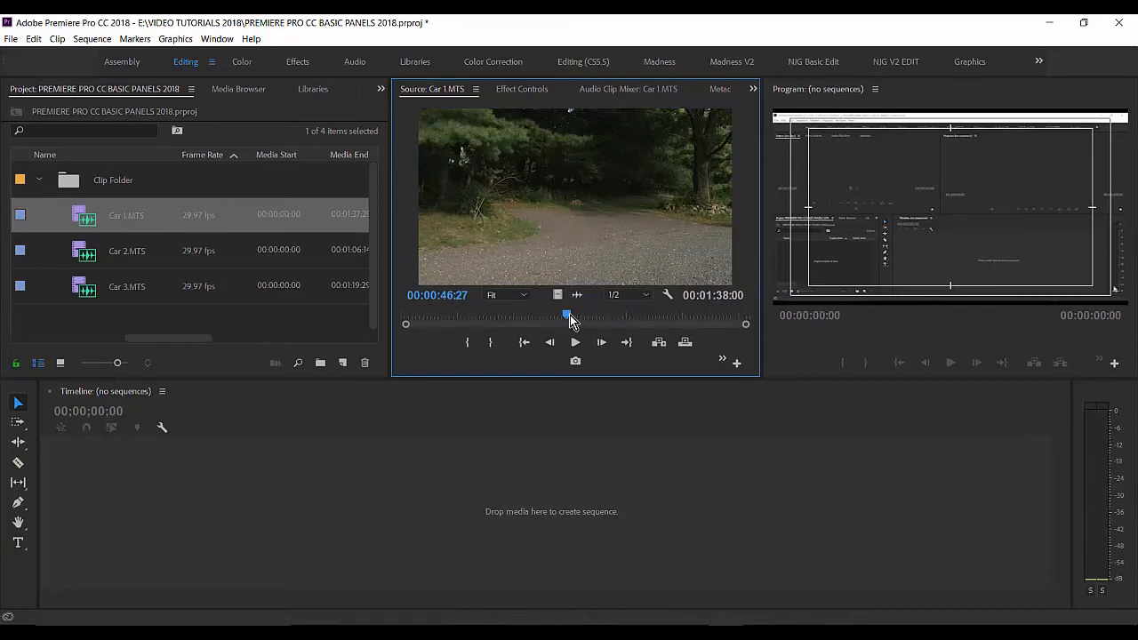
pyautogui.moveTo(555, 321); pyautogui.dragTo(507, 315)
pyautogui.click(502, 316)
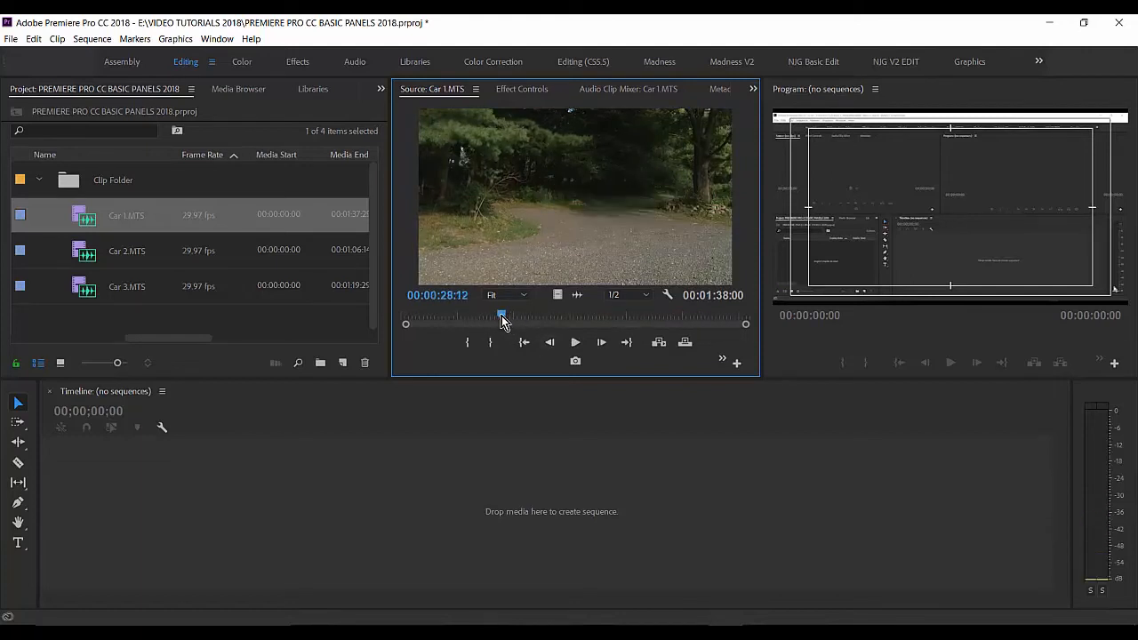
# Play Car 1.MTS in the Source monitor, pause it at about 00:00:40, and move the playhead back to about 00:00:22
pyautogui.click(575, 346)
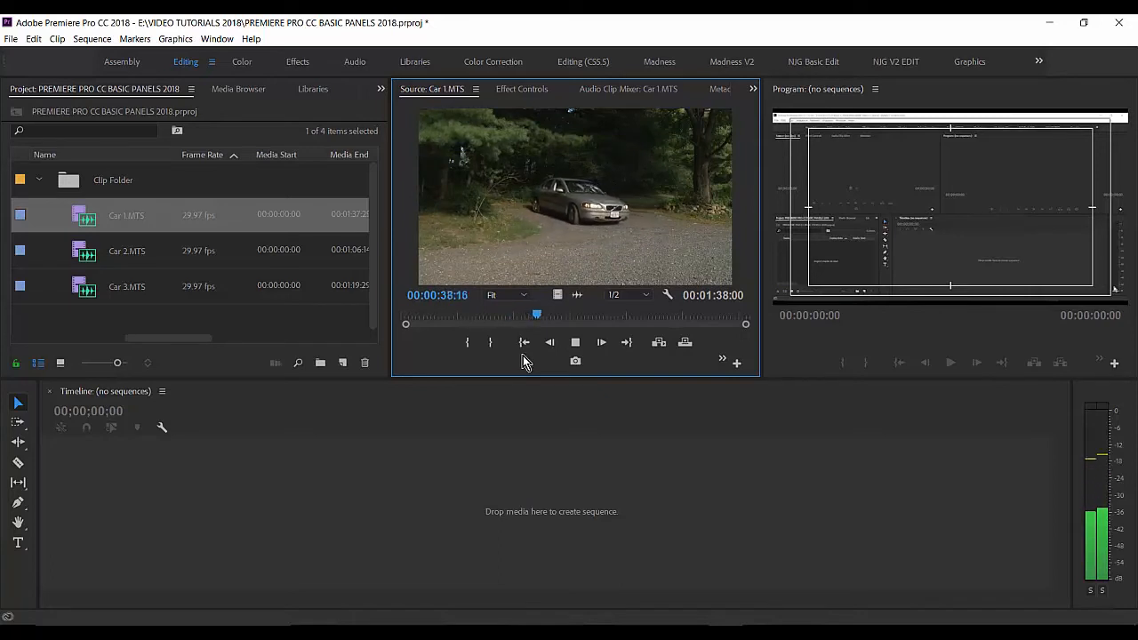
pyautogui.press('space')
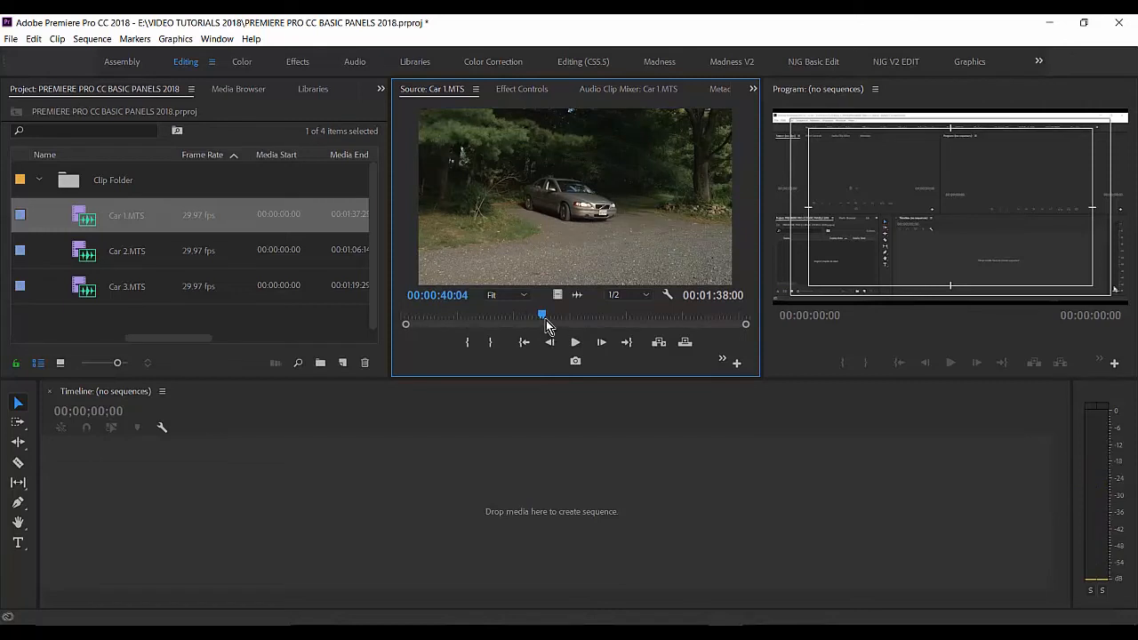
pyautogui.moveTo(538, 320); pyautogui.dragTo(479, 323)
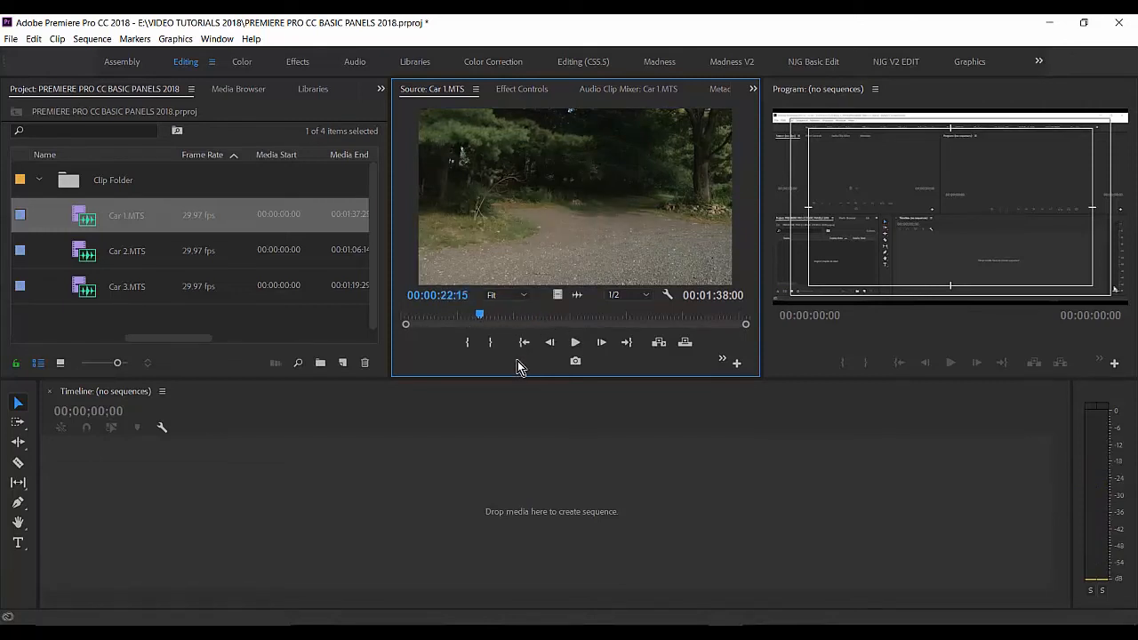
# Shuttle Car 1.MTS forward and in fast reverse in the Source monitor, and stop playback at about 00:00:32
pyautogui.press('space')
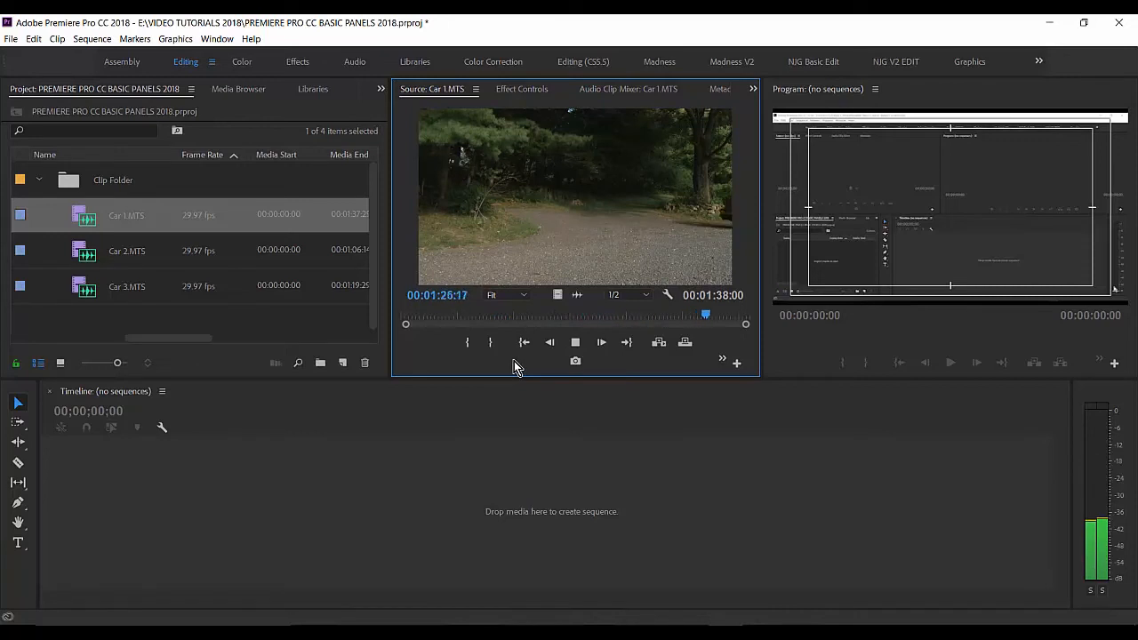
pyautogui.press('k')
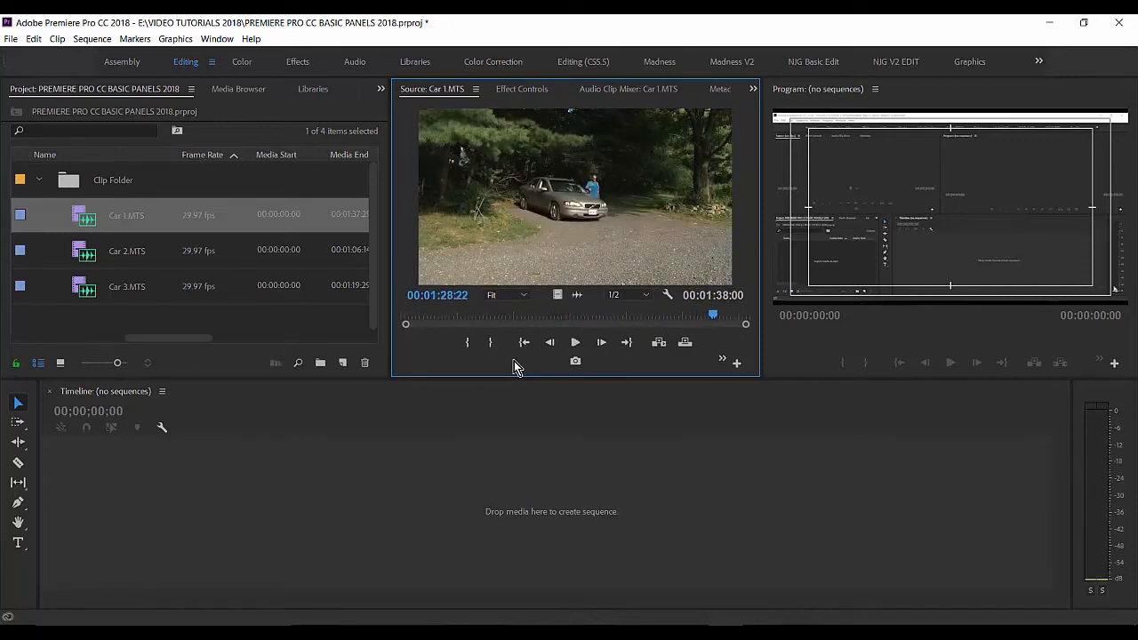
pyautogui.press('l')
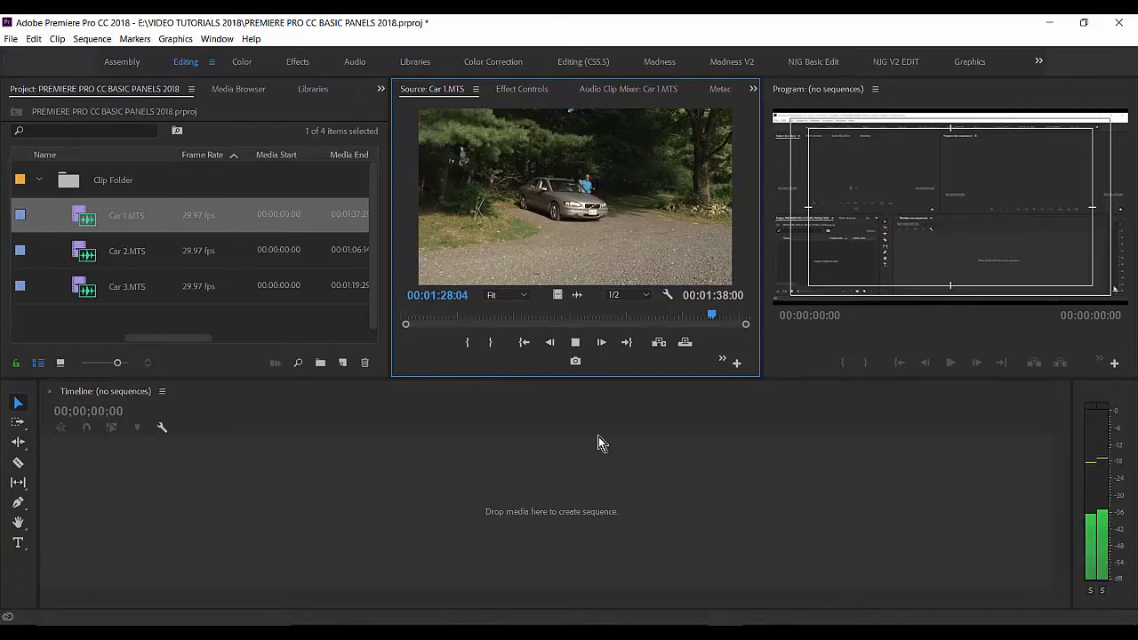
pyautogui.press('j')
pyautogui.press('j')
pyautogui.press('j')
pyautogui.press('j')
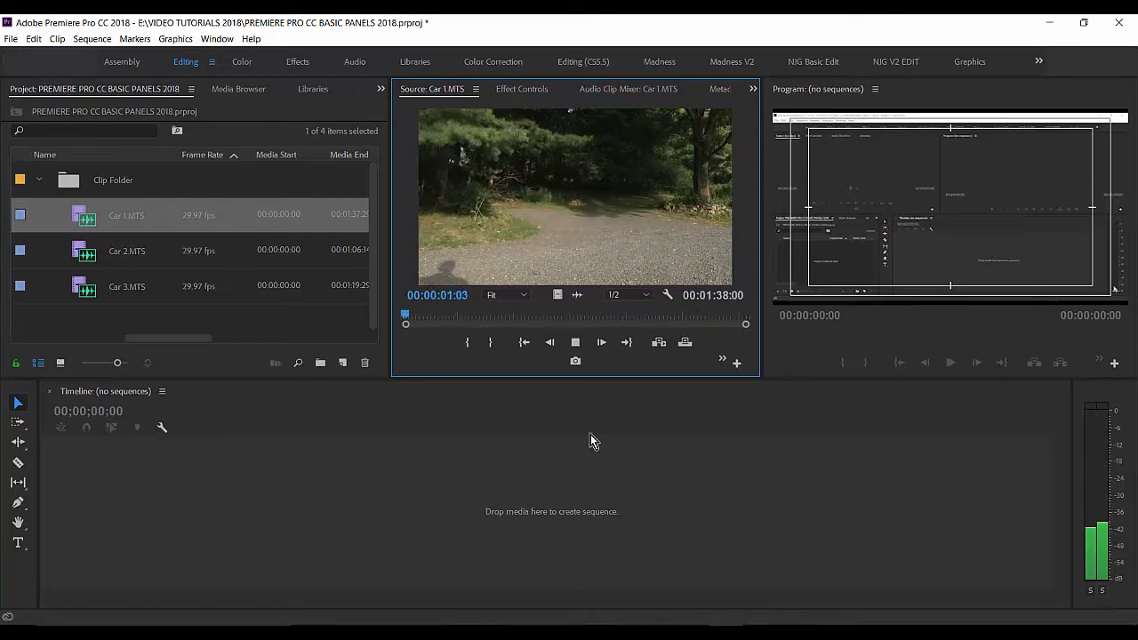
pyautogui.press('l')
pyautogui.press('l')
pyautogui.press('l')
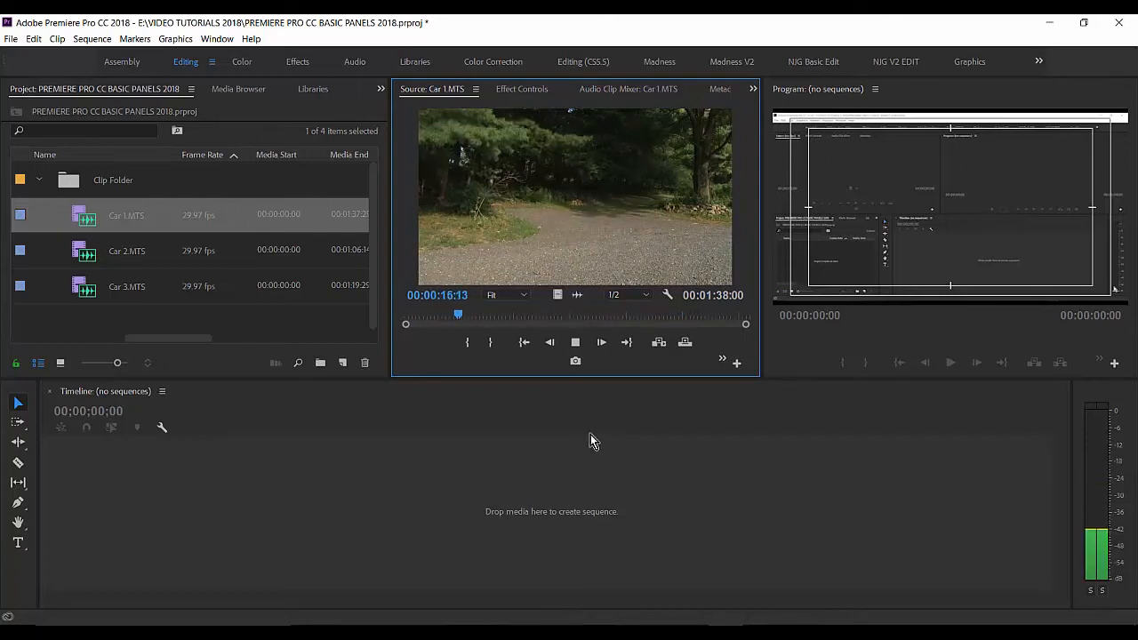
pyautogui.press('k')
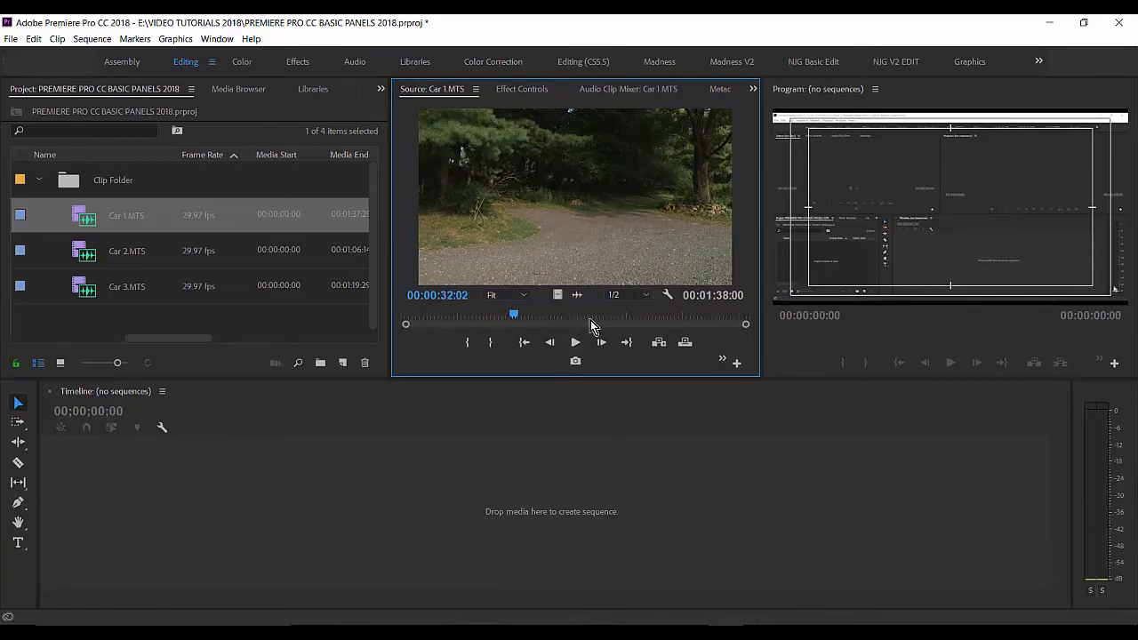
# Move the source playhead to about 00:00:21, create a sequence by placing Car 1.MTS in the empty Timeline, and select the placed clip
pyautogui.moveTo(590, 320); pyautogui.dragTo(479, 329)
pyautogui.moveTo(532, 182); pyautogui.dragTo(272, 531)
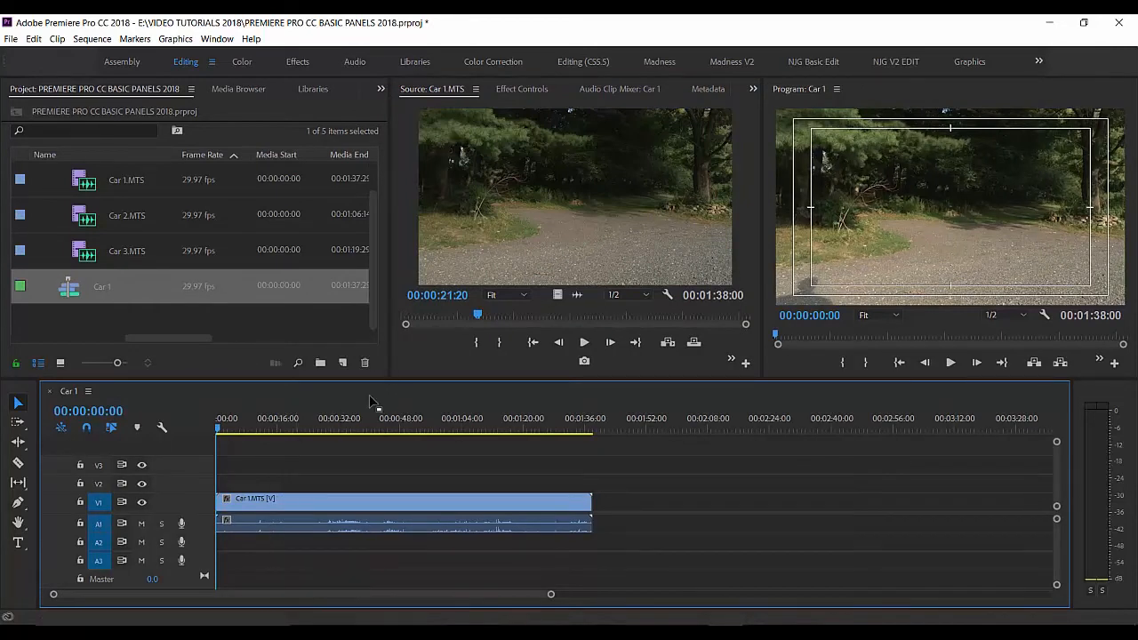
pyautogui.click(362, 506)
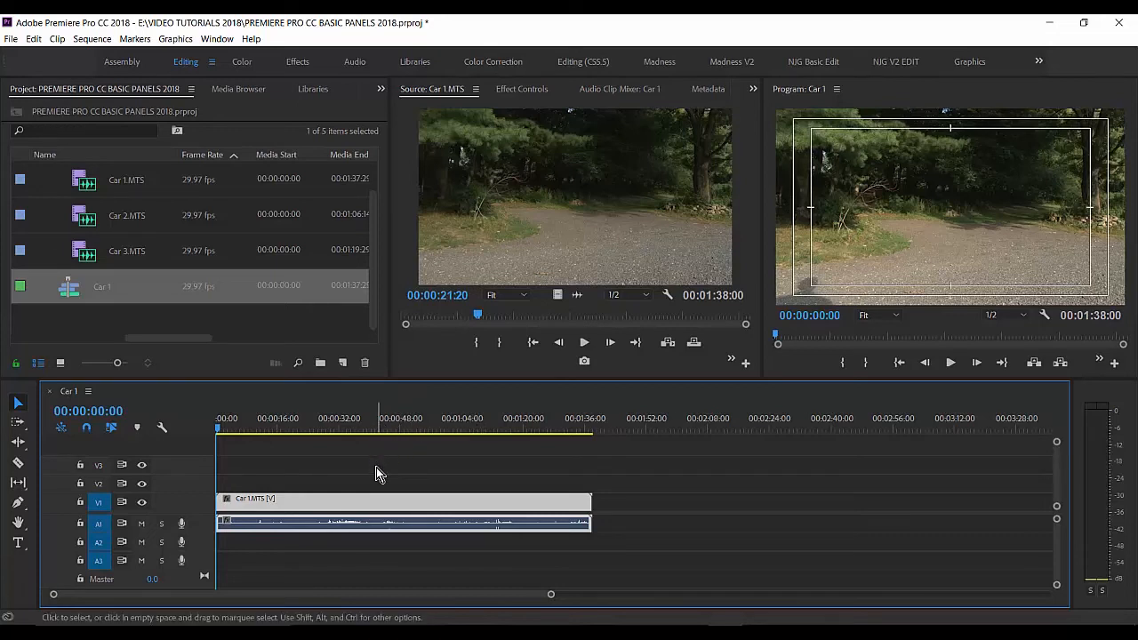
pyautogui.click(75, 320)
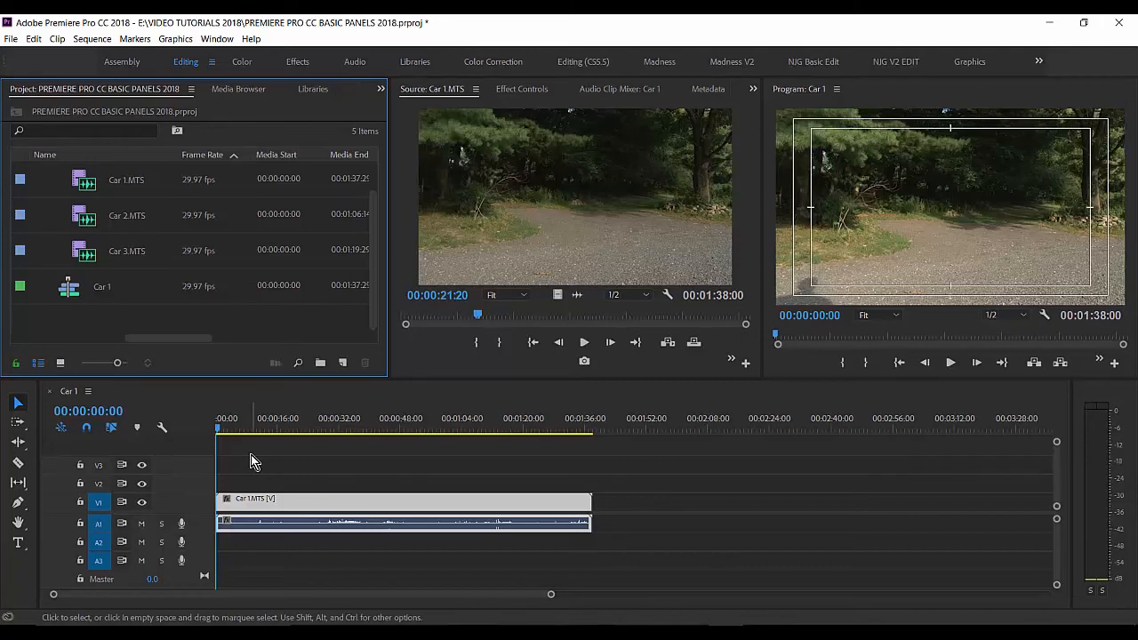
pyautogui.click(172, 466)
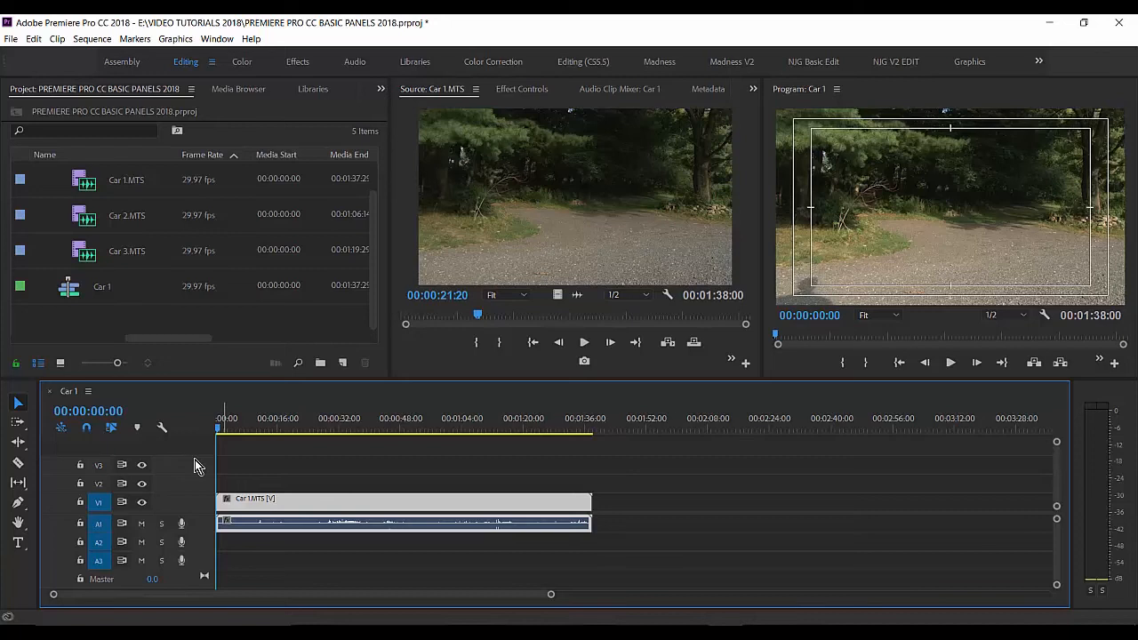
# Scrub back and forth through the Car 1 sequence in the Timeline to examine the footage in the Program monitor
pyautogui.click(244, 430)
pyautogui.click(280, 428)
pyautogui.click(321, 429)
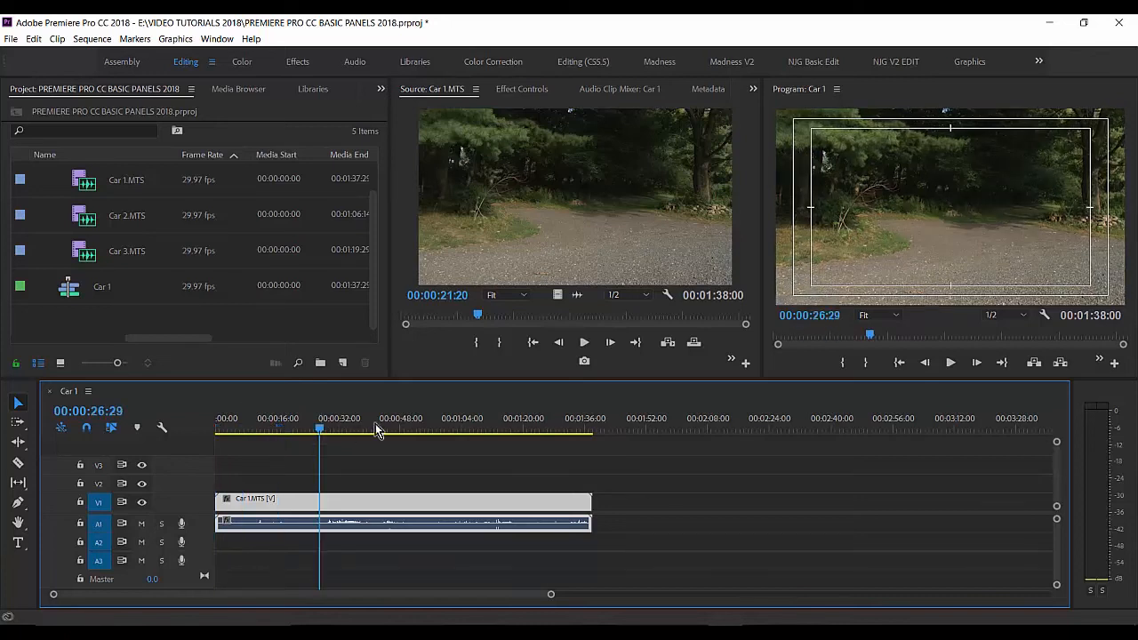
pyautogui.click(419, 427)
pyautogui.click(462, 427)
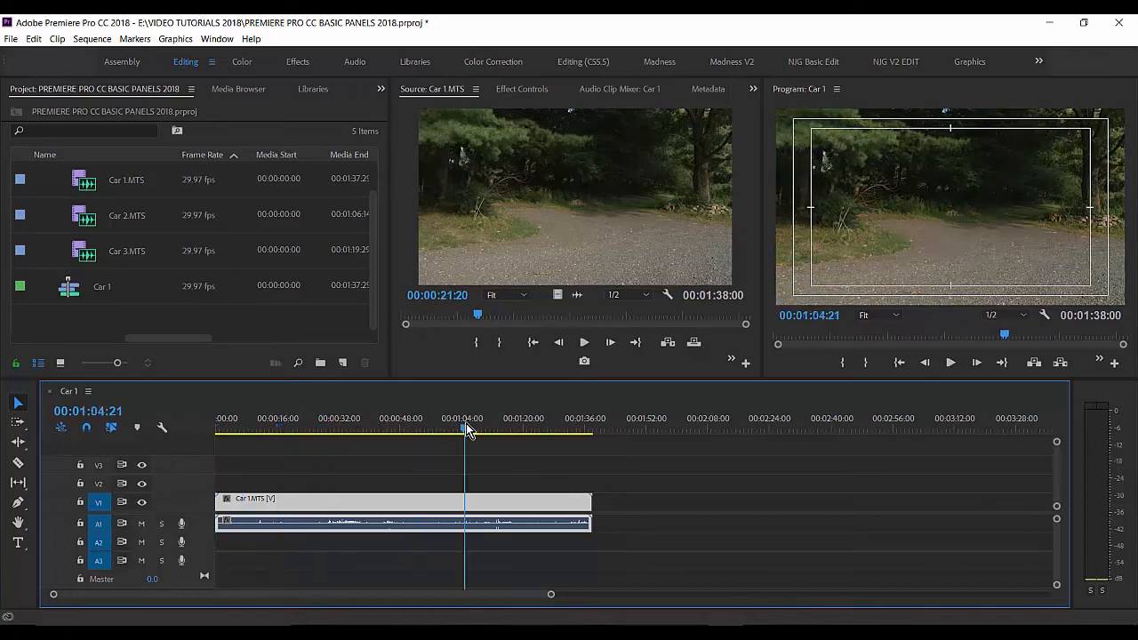
pyautogui.click(504, 429)
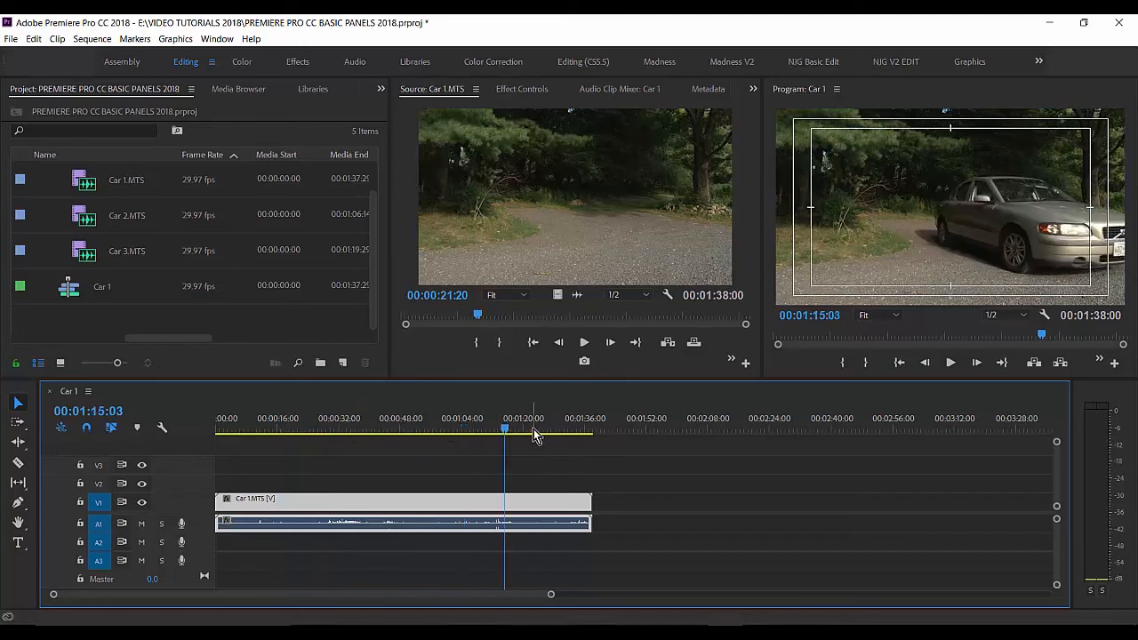
pyautogui.click(532, 429)
pyautogui.click(565, 431)
pyautogui.click(518, 430)
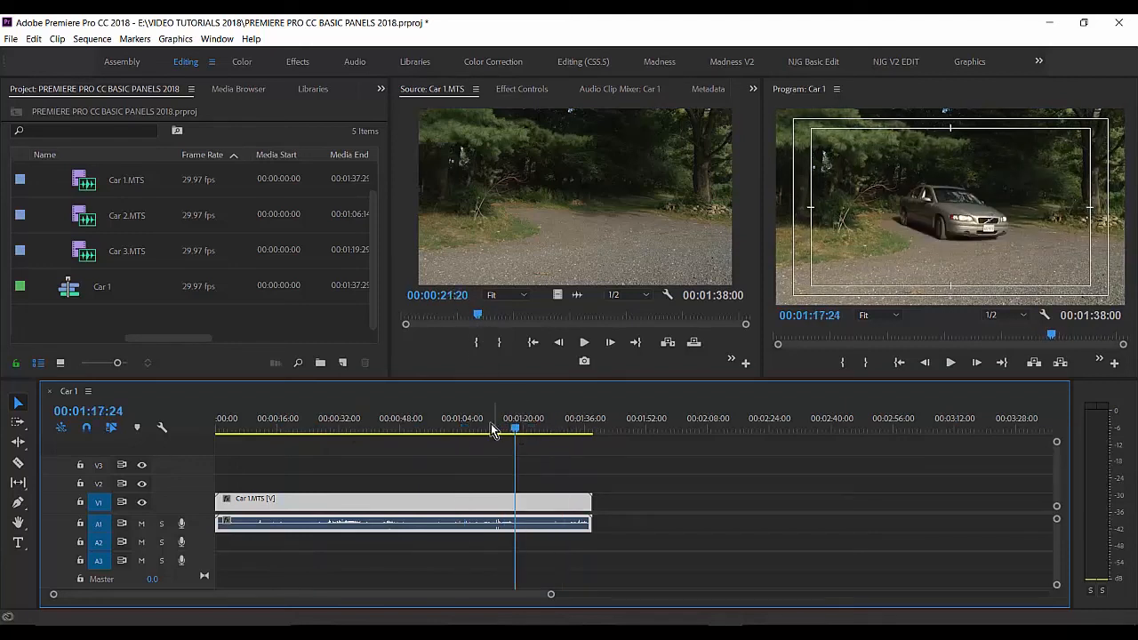
pyautogui.click(491, 427)
pyautogui.click(406, 427)
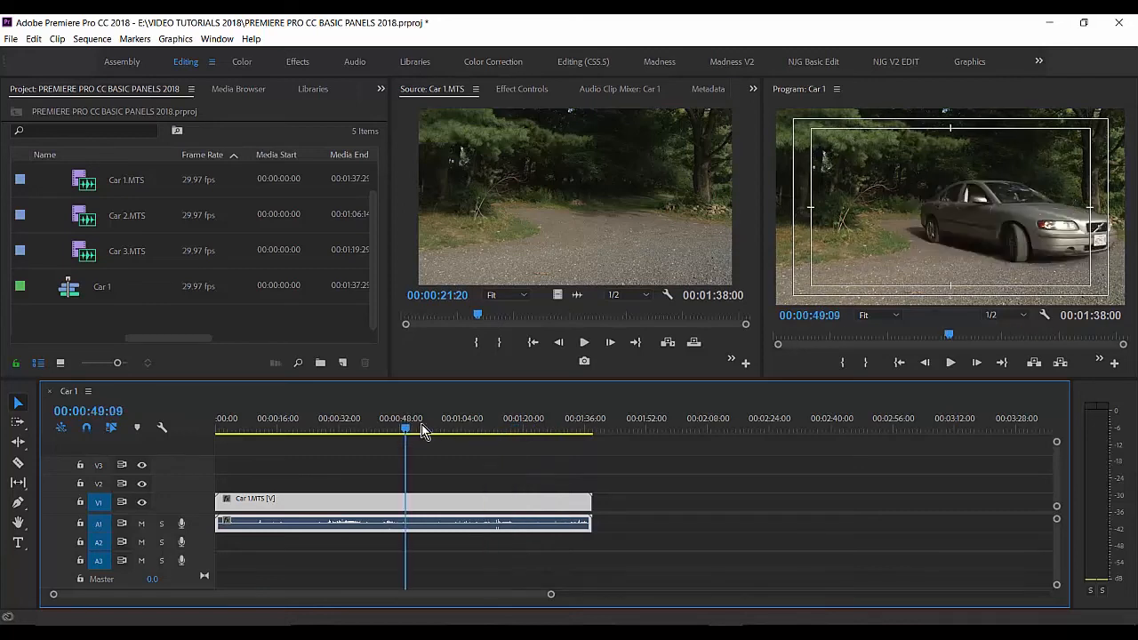
pyautogui.click(516, 428)
pyautogui.click(562, 428)
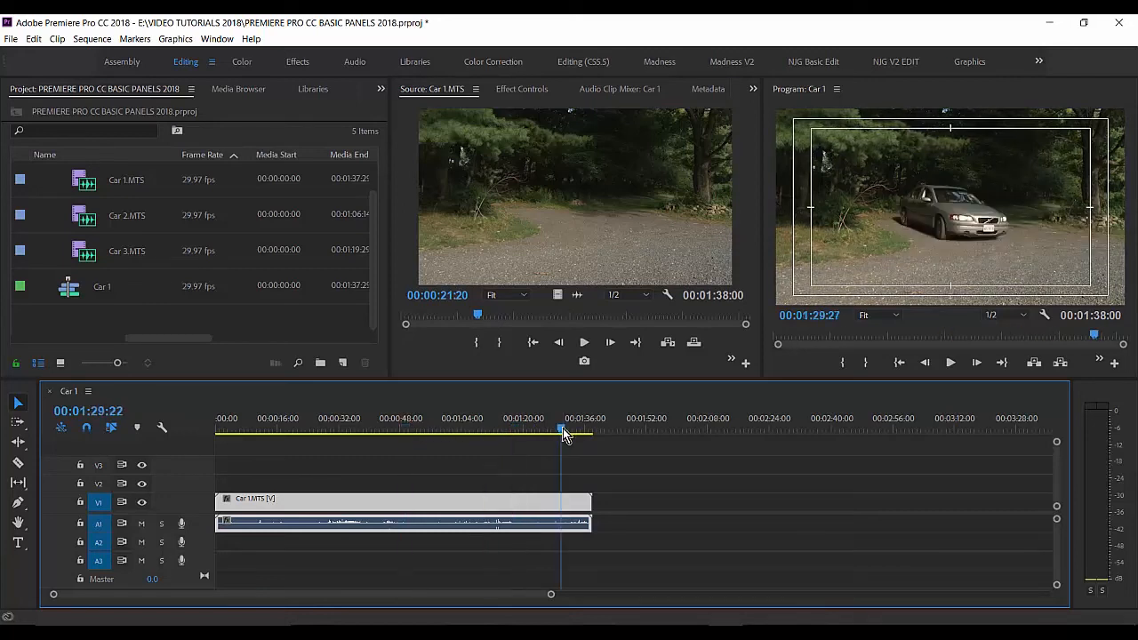
pyautogui.click(472, 427)
pyautogui.click(345, 427)
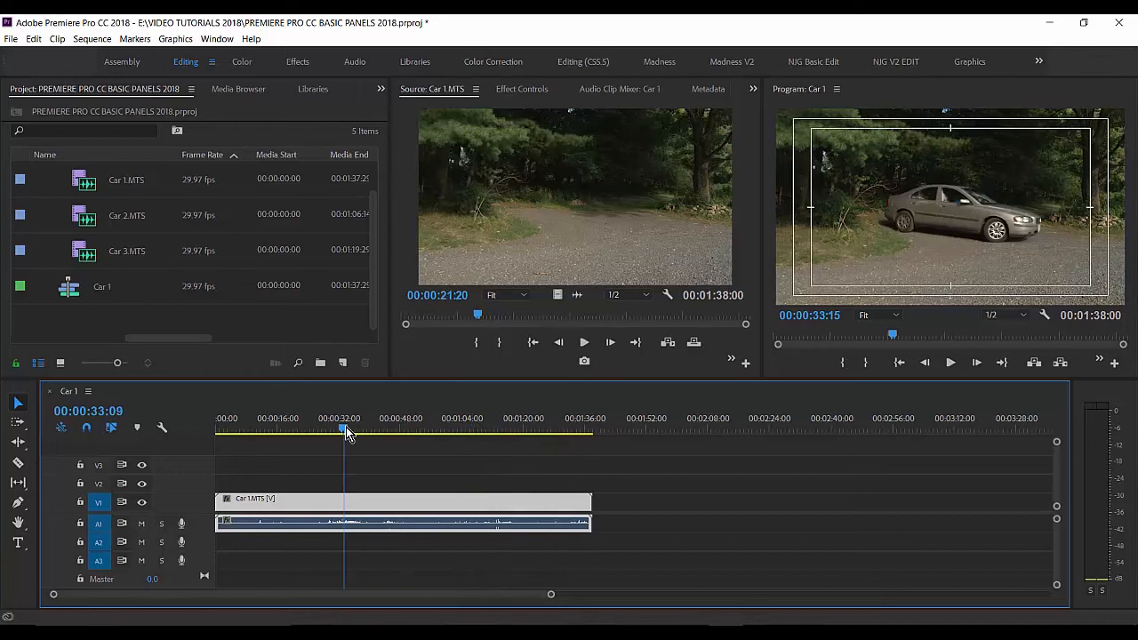
# Scrub the Car 1 sequence between about 00:00:14 and 00:01:04 in the Timeline, and leave the playhead at about 00:00:35
pyautogui.click(274, 429)
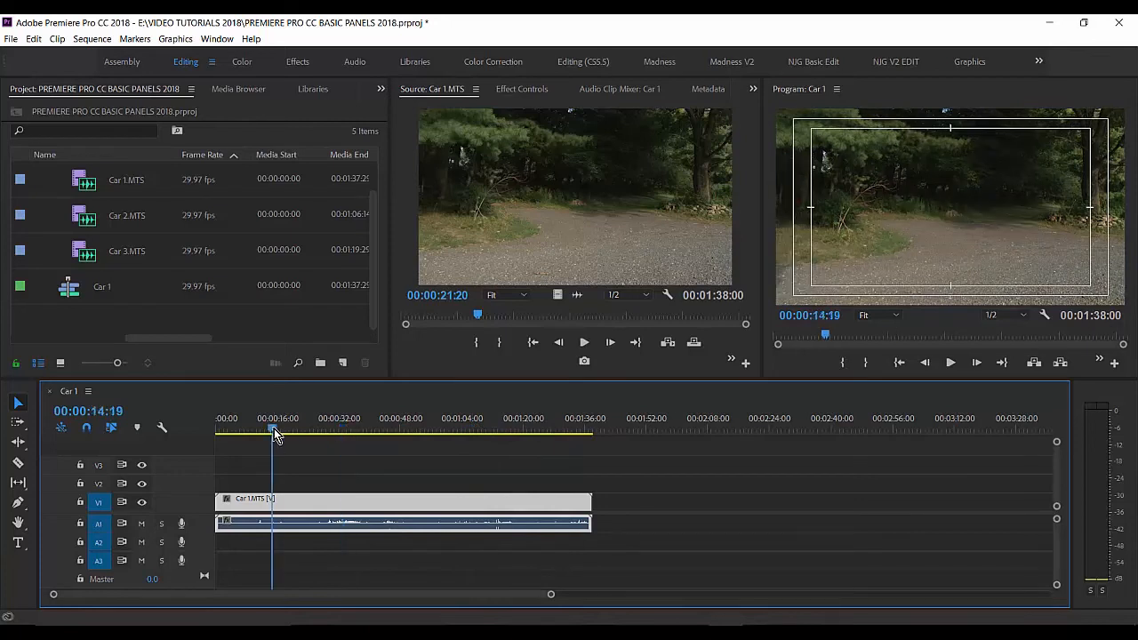
pyautogui.click(328, 428)
pyautogui.click(382, 432)
pyautogui.click(434, 428)
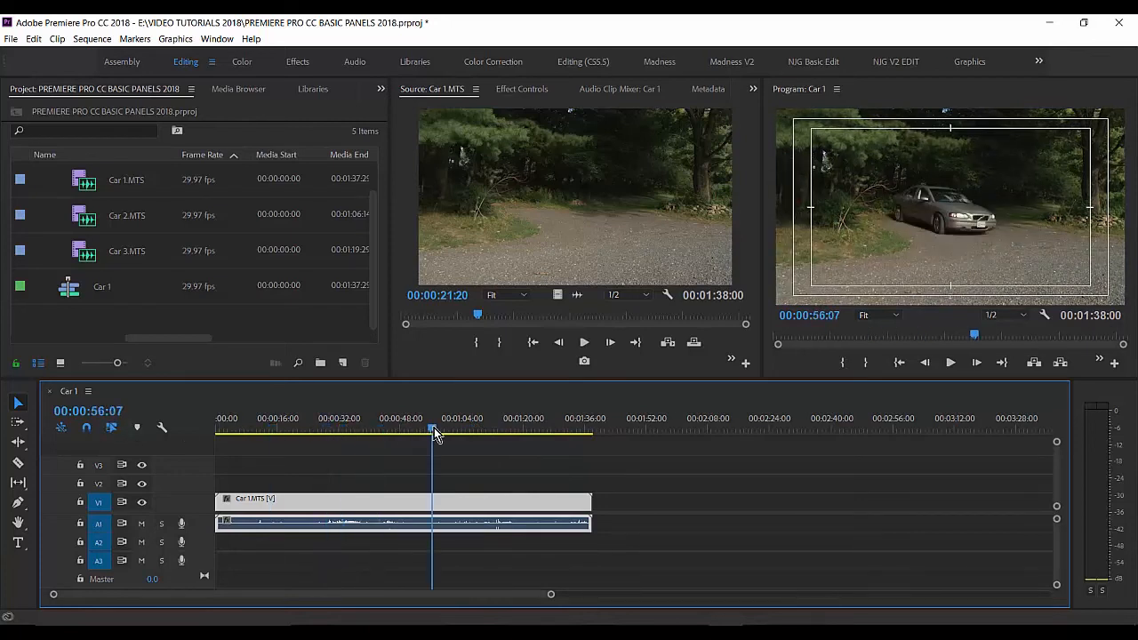
pyautogui.click(465, 427)
pyautogui.click(439, 428)
pyautogui.click(353, 428)
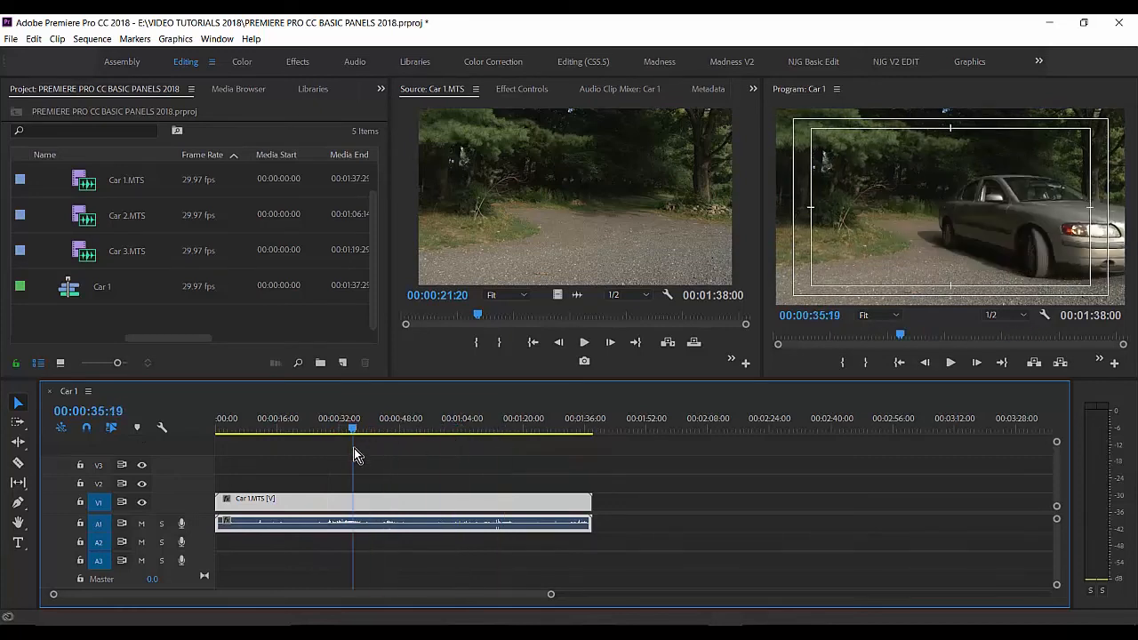
# Shuttle the Car 1 sequence fast forward from about 00:00:35, and shuttle it in fast reverse back to the sequence start
pyautogui.press('l')
pyautogui.press('l')
pyautogui.press('l')
pyautogui.press('l')
pyautogui.press('l')
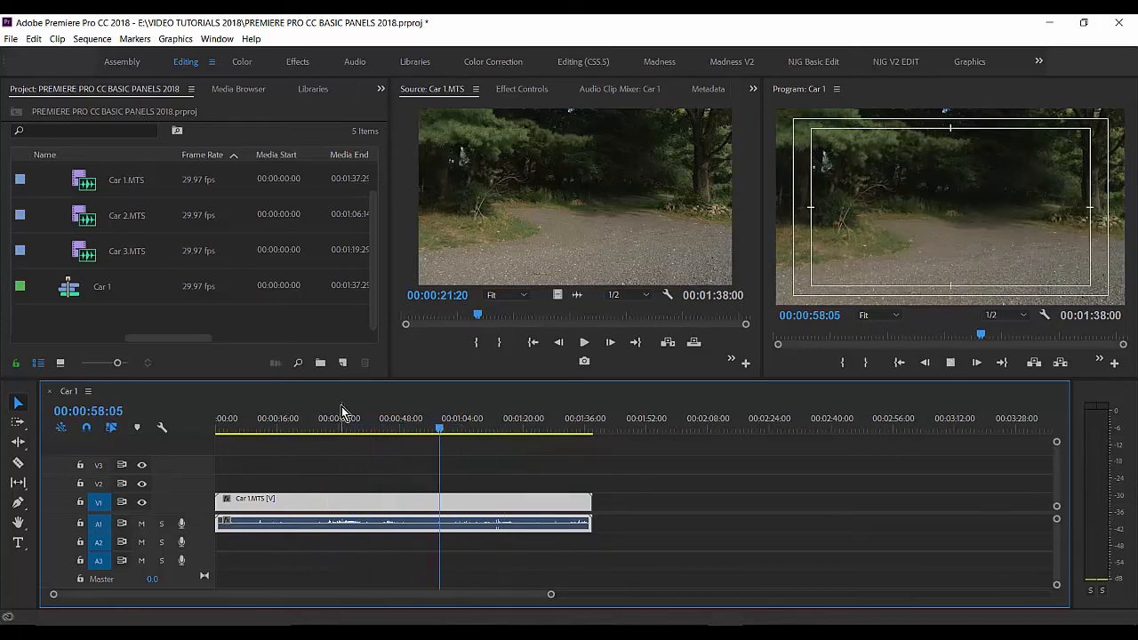
pyautogui.press('j')
pyautogui.press('j')
pyautogui.press('j')
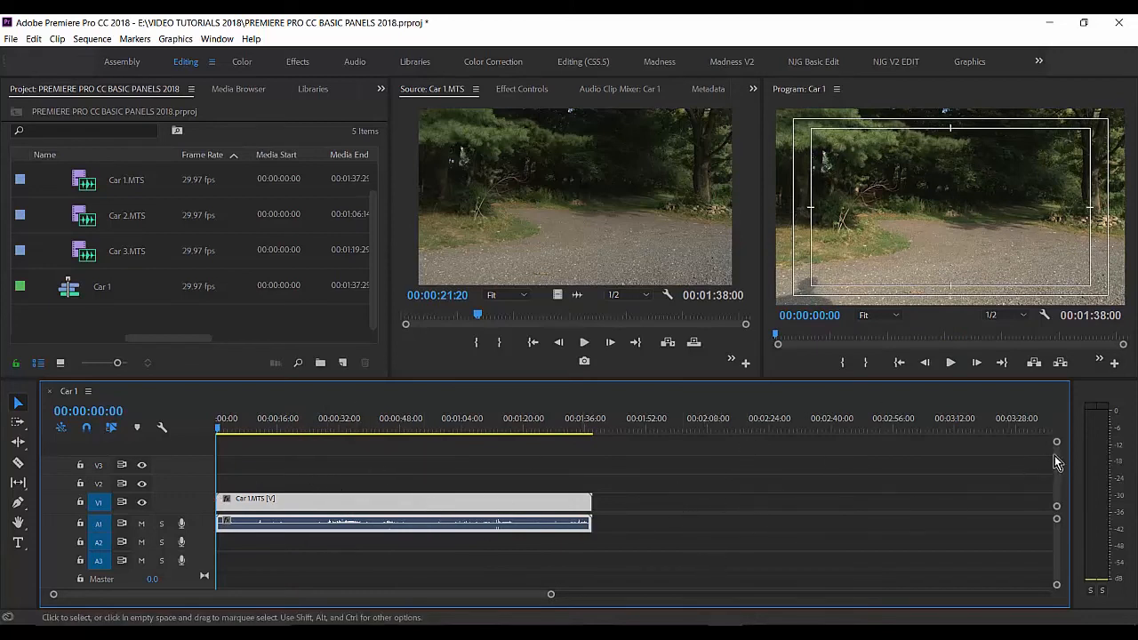
# Increase the height of the video and audio tracks in the Timeline
pyautogui.moveTo(1056, 442); pyautogui.dragTo(1057, 443)
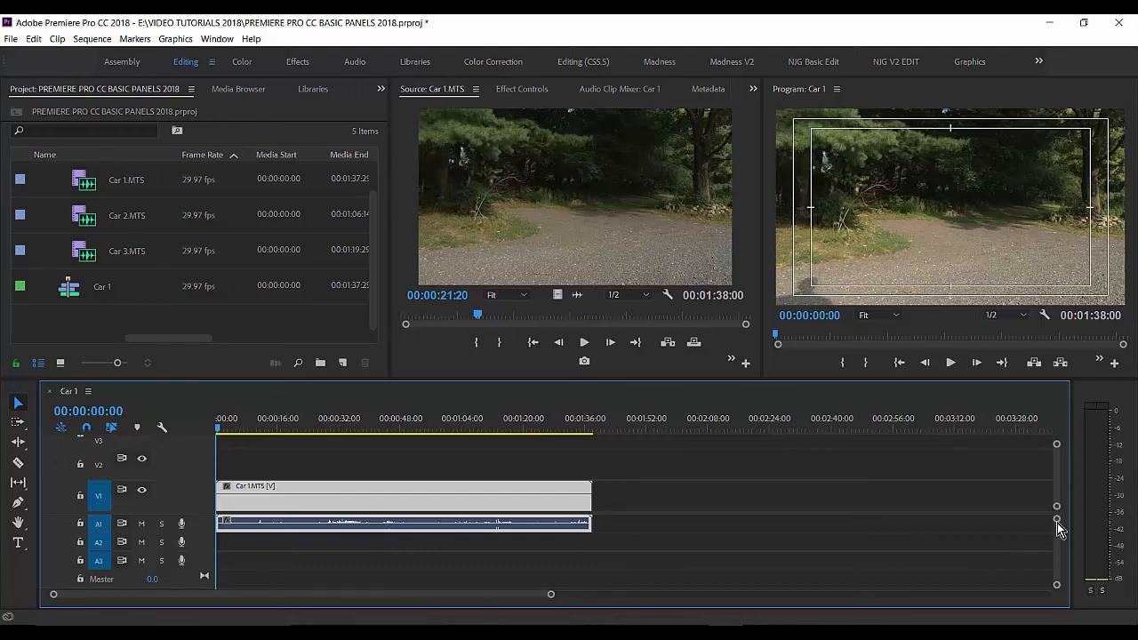
pyautogui.moveTo(1057, 520); pyautogui.dragTo(1057, 520)
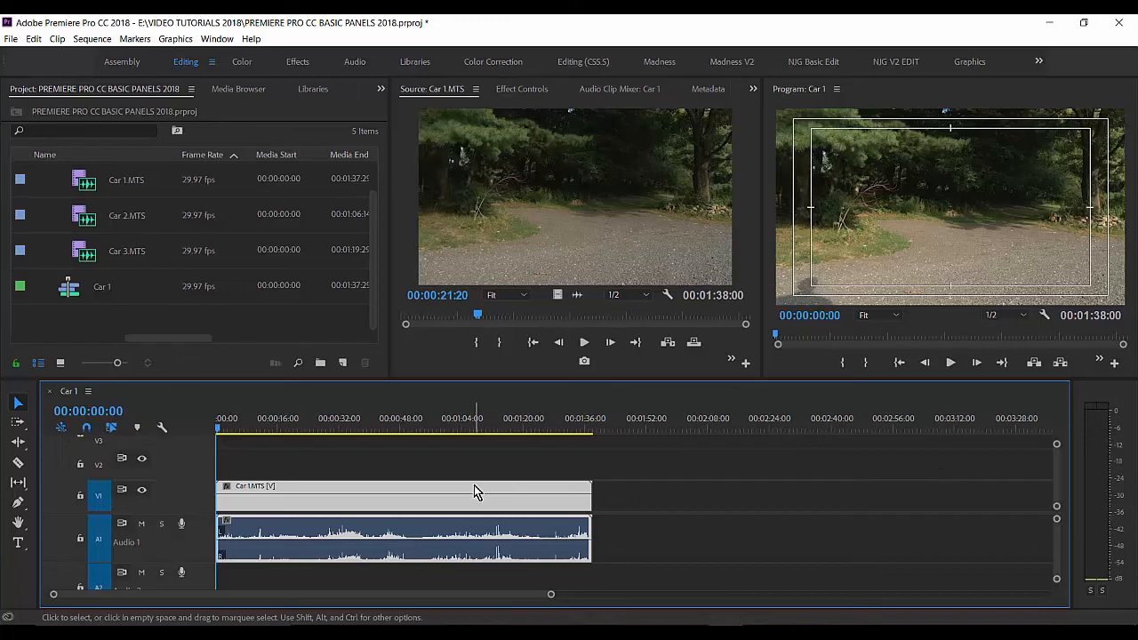
# Move the Car 1.MTS clip to start at about 00:00:48 in the Timeline, and return it to the sequence start
pyautogui.moveTo(474, 492); pyautogui.dragTo(665, 487)
pyautogui.moveTo(843, 422); pyautogui.dragTo(345, 489)
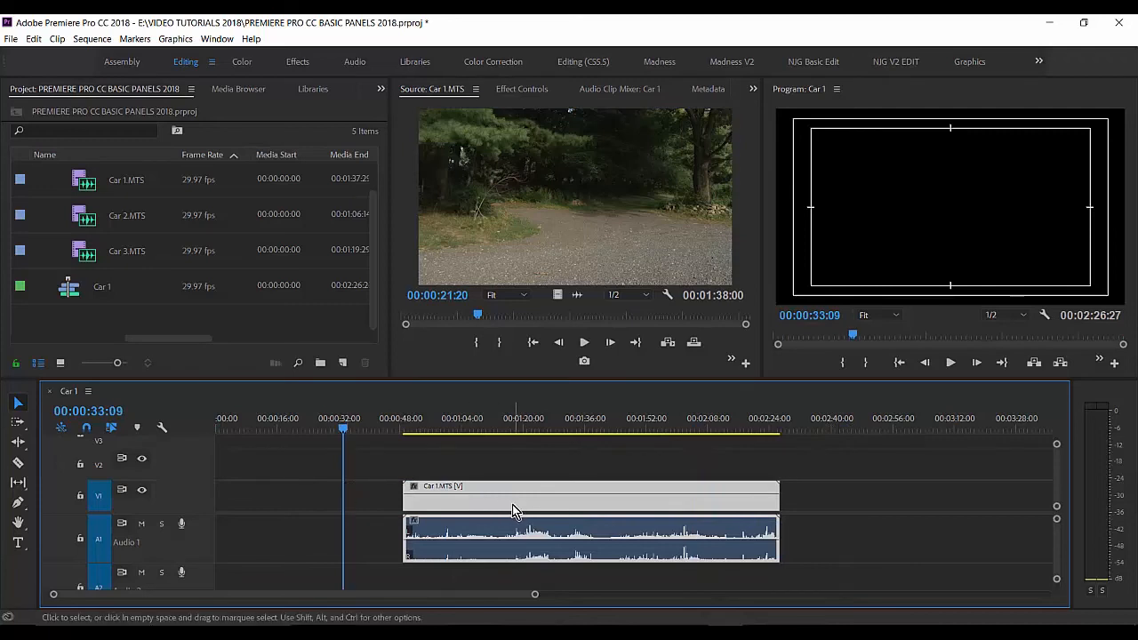
pyautogui.moveTo(512, 510); pyautogui.dragTo(324, 510)
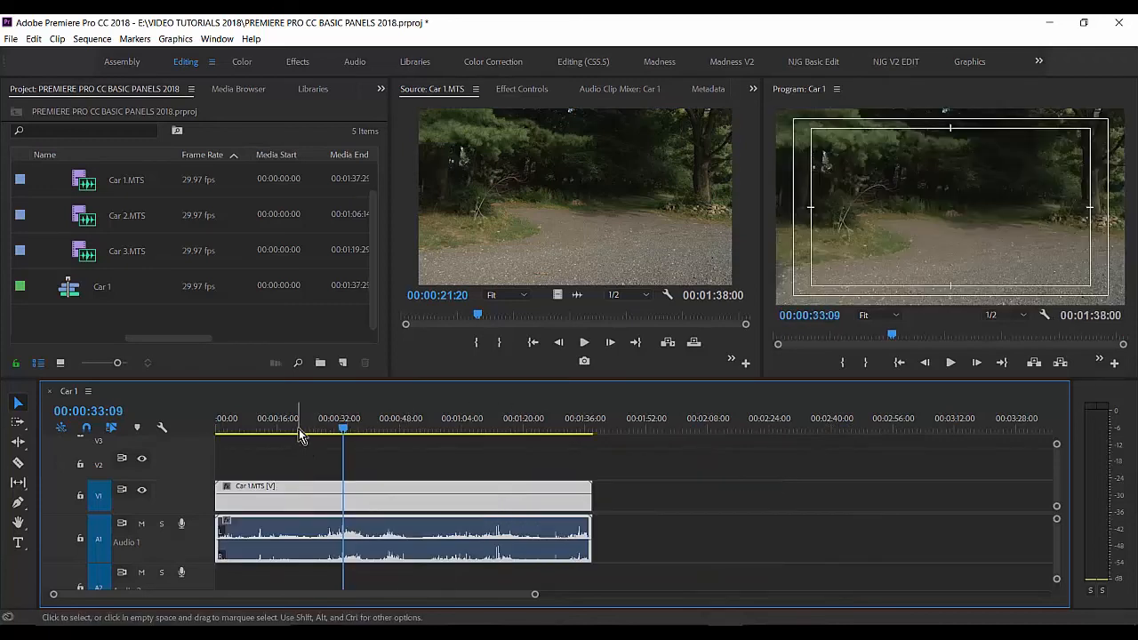
# Move the playhead to 00:00:21:00, deselect the Car 1.MTS clip, and slightly reduce the height of the audio tracks
pyautogui.click(298, 429)
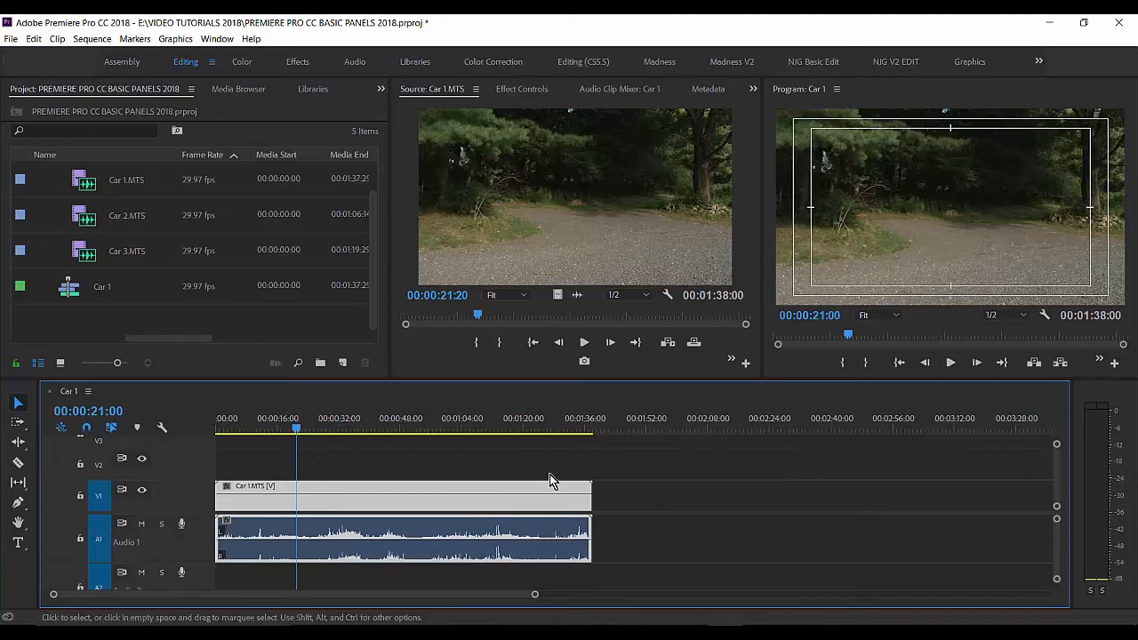
pyautogui.click(573, 464)
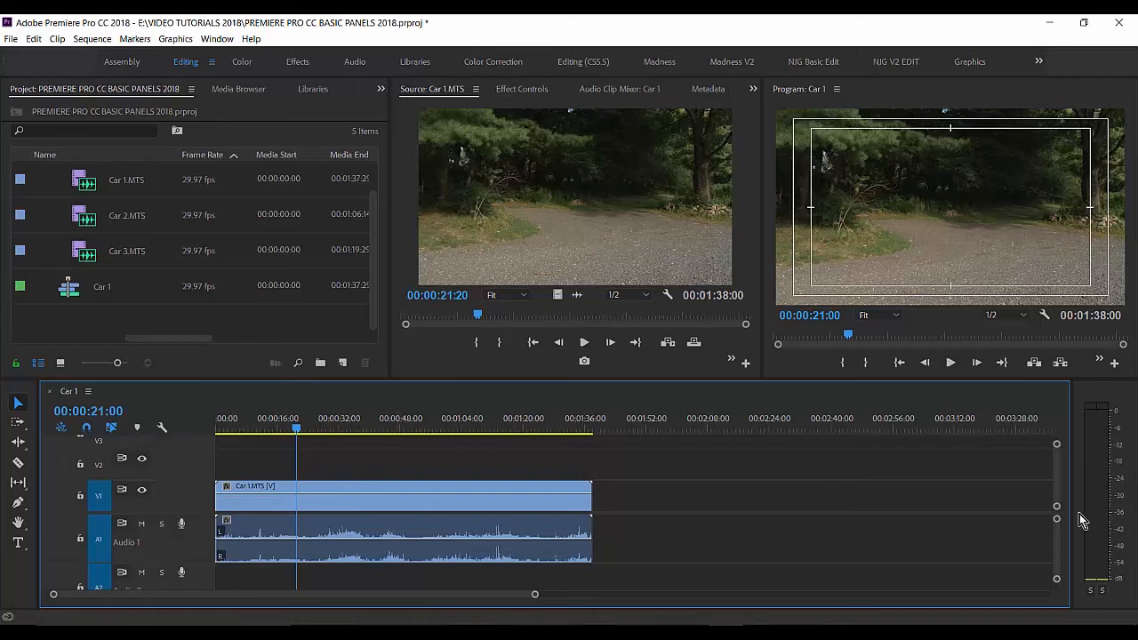
pyautogui.moveTo(1056, 519); pyautogui.dragTo(1056, 513)
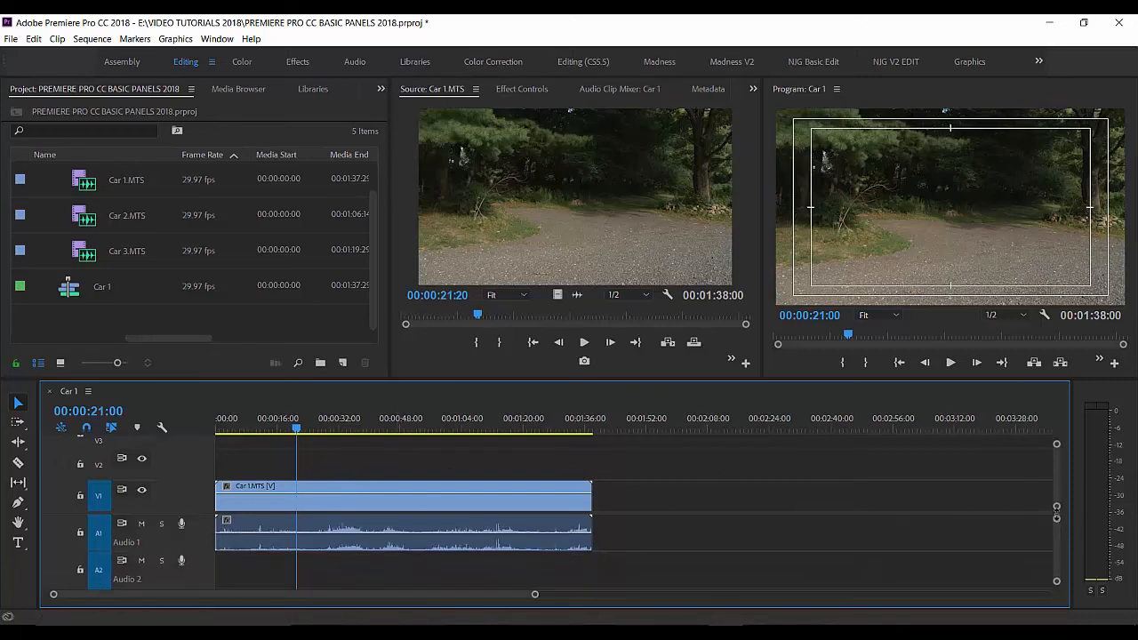
# Play the sequence in the Program monitor from about 00:00:47 to 00:00:54, and scrub back there to about 00:00:36
pyautogui.click(472, 420)
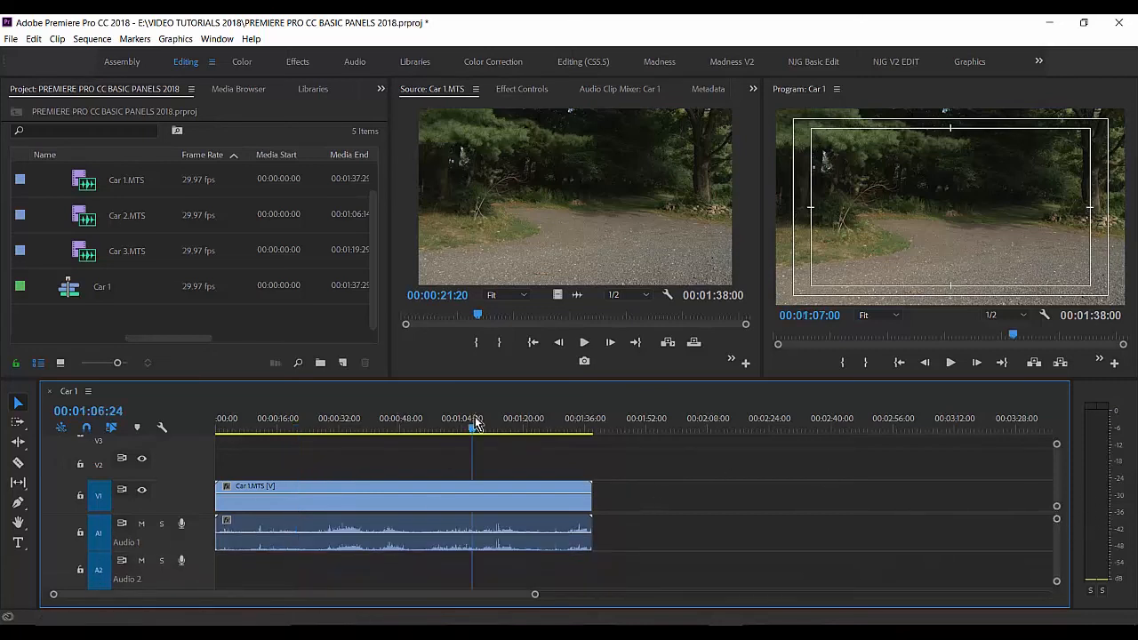
pyautogui.moveTo(477, 423); pyautogui.dragTo(402, 434)
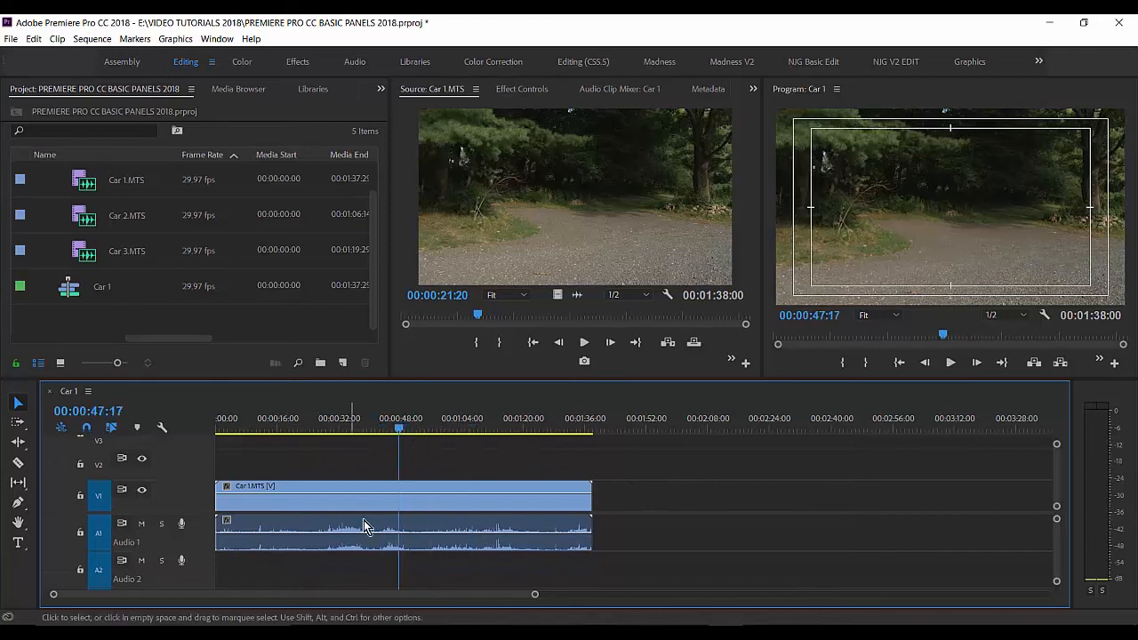
pyautogui.click(946, 229)
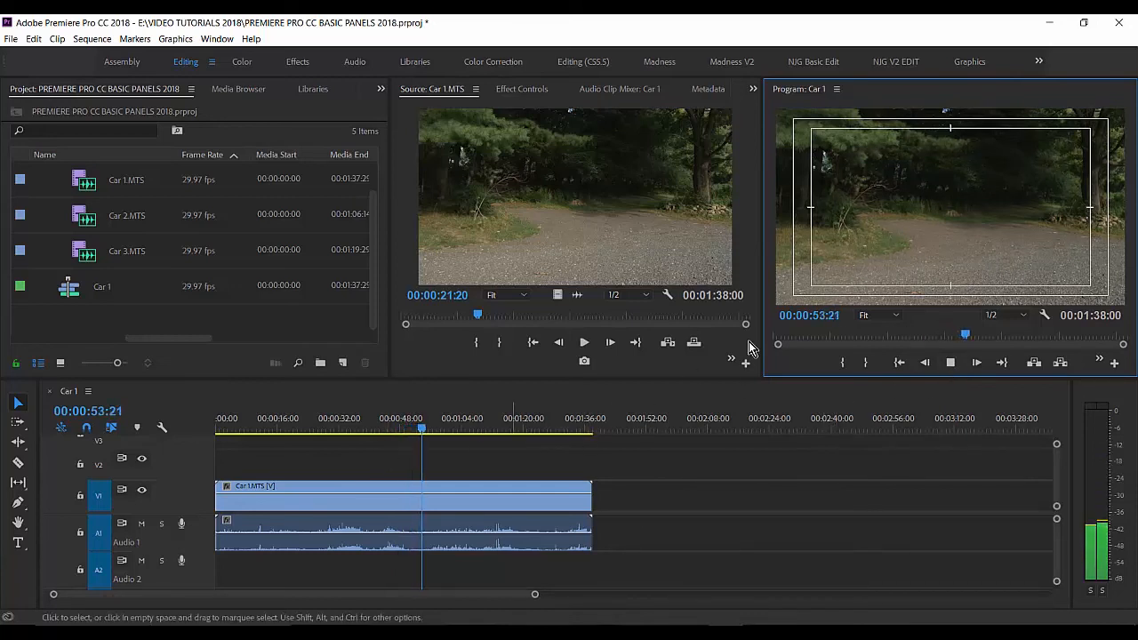
pyautogui.click(952, 363)
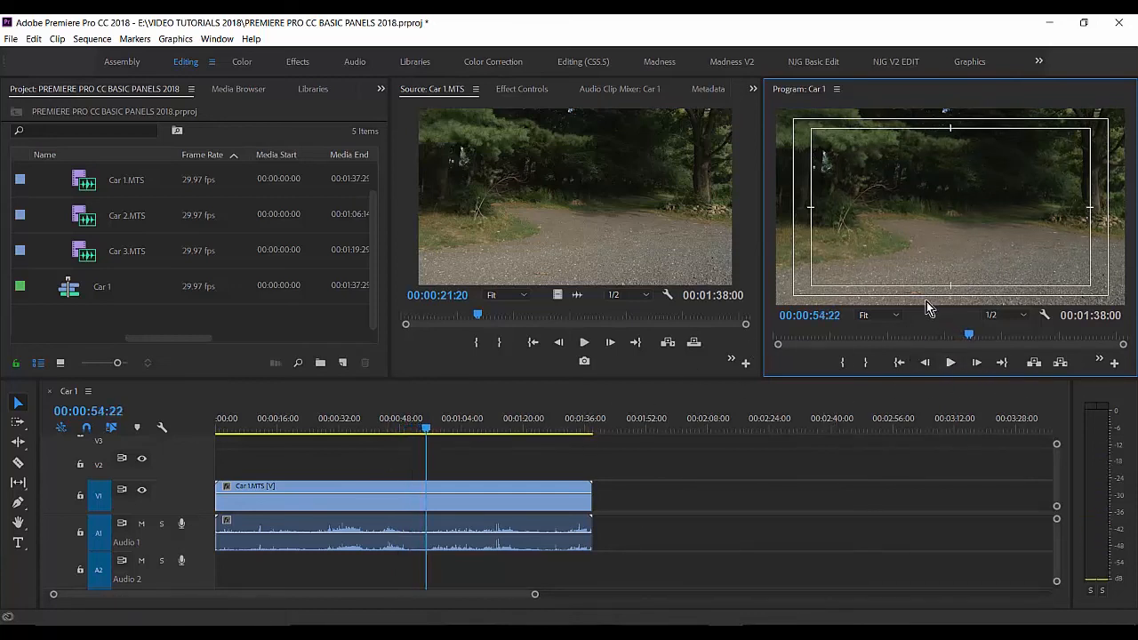
pyautogui.moveTo(968, 336); pyautogui.dragTo(883, 348)
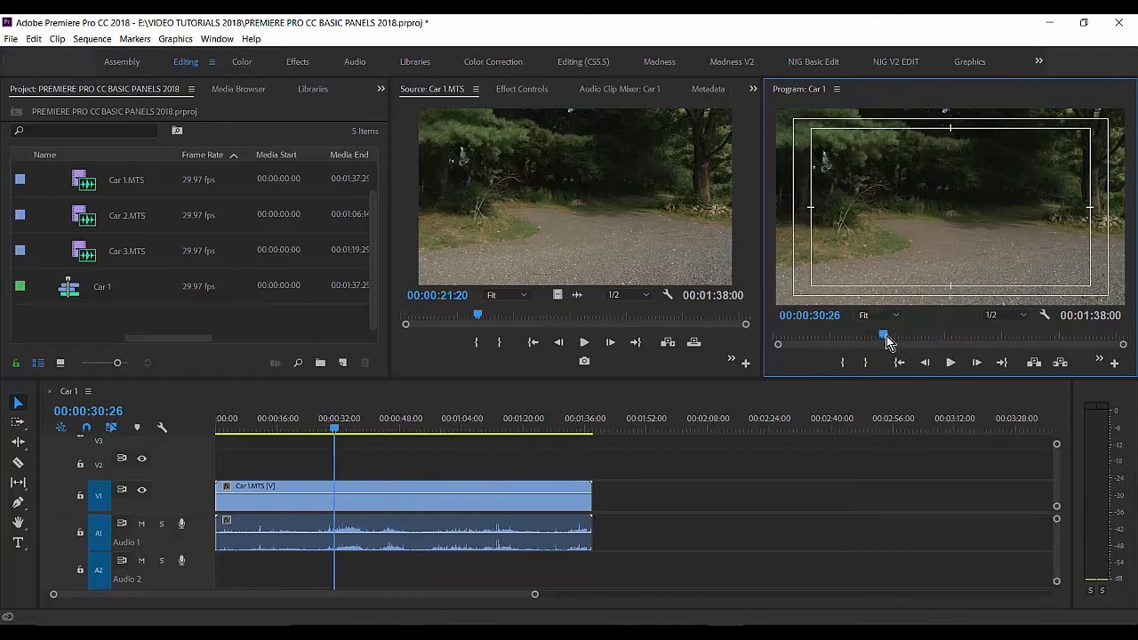
pyautogui.moveTo(875, 342); pyautogui.dragTo(903, 360)
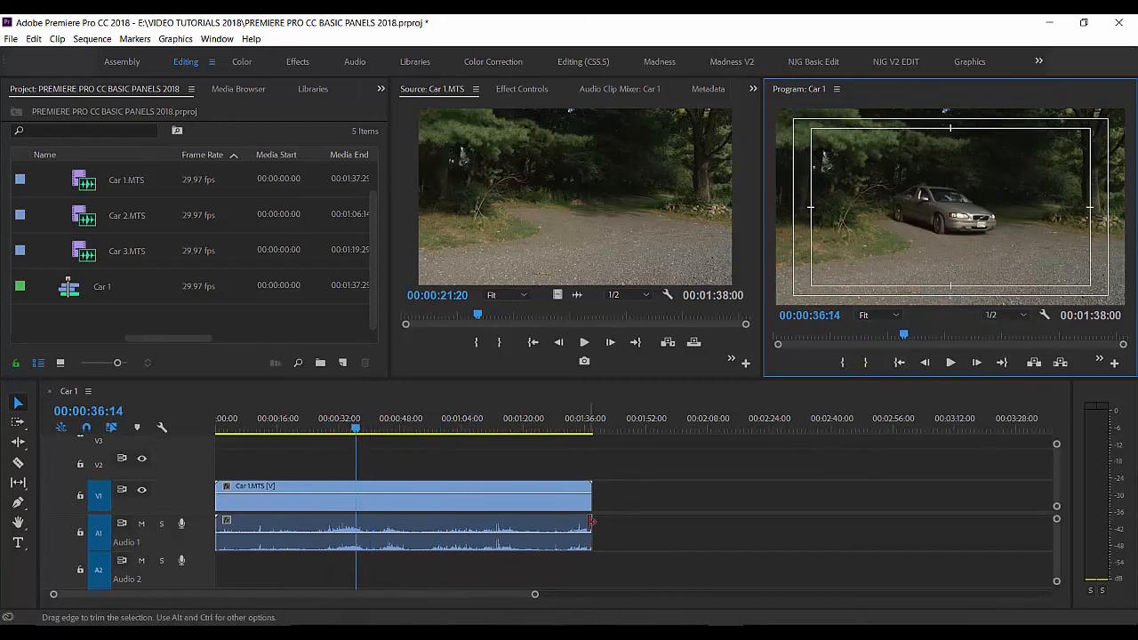
# Delete the Car 1.MTS clip from the Timeline
pyautogui.click(438, 483)
pyautogui.click(431, 504)
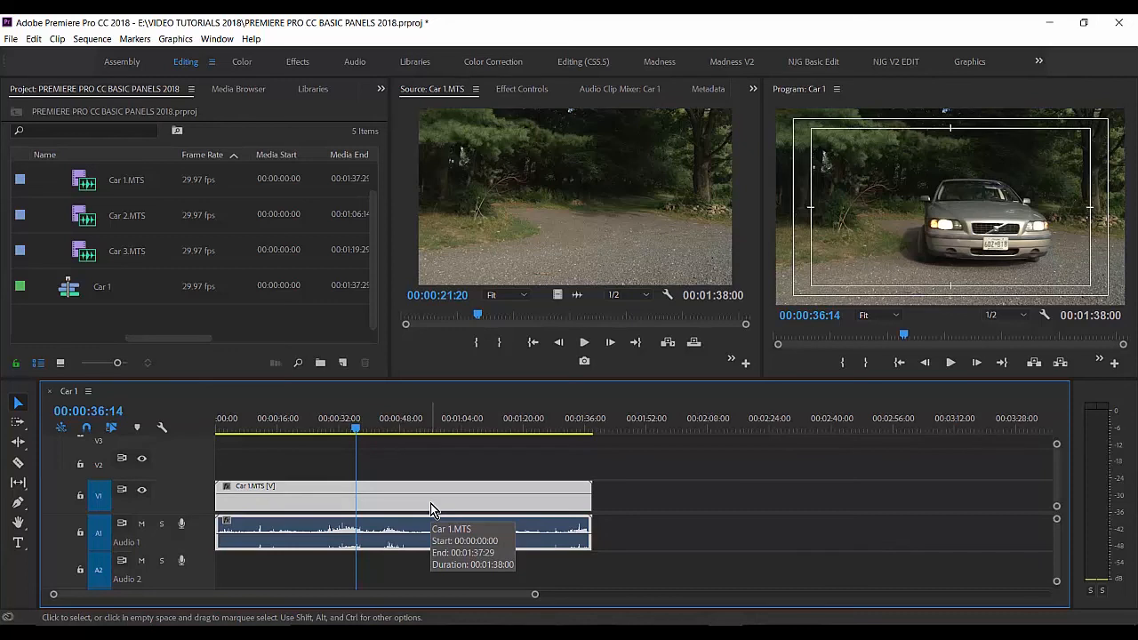
pyautogui.press('Delete')
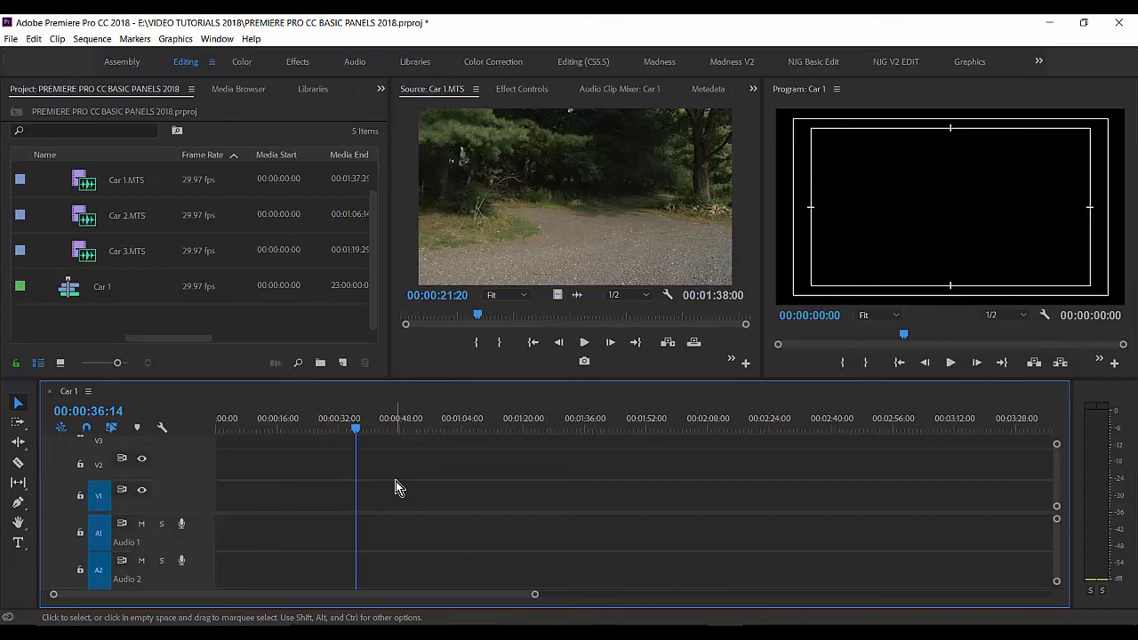
# Move the sequence playhead to 00:00:00:00 and insert only the video of Car 1.MTS from the Source monitor on track V1
pyautogui.click(501, 211)
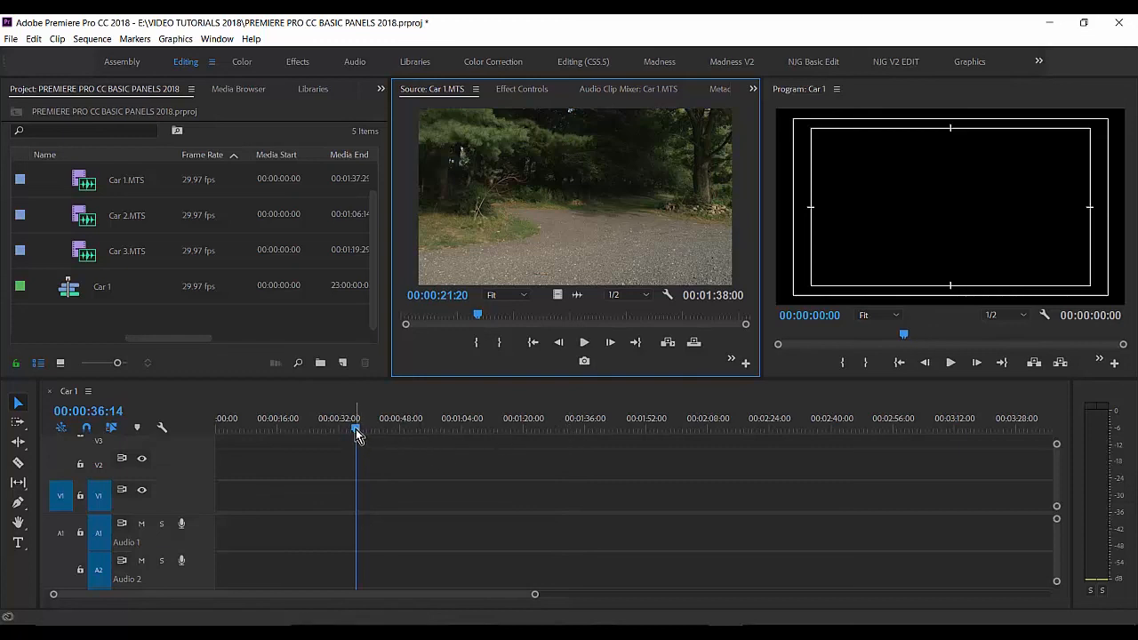
pyautogui.moveTo(356, 428); pyautogui.dragTo(206, 445)
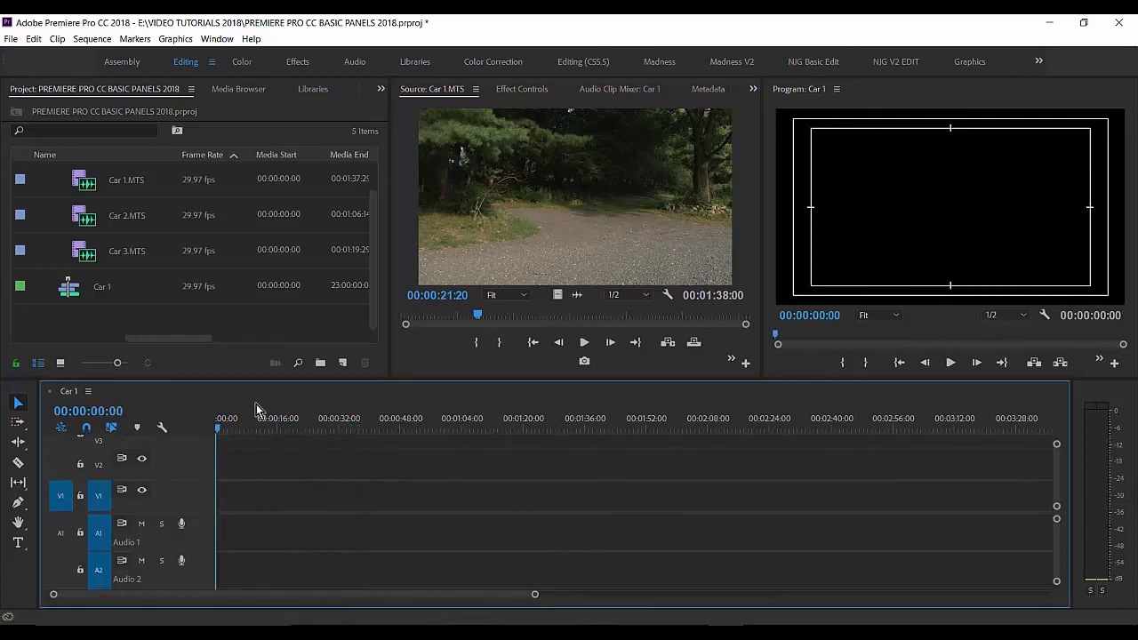
pyautogui.click(668, 343)
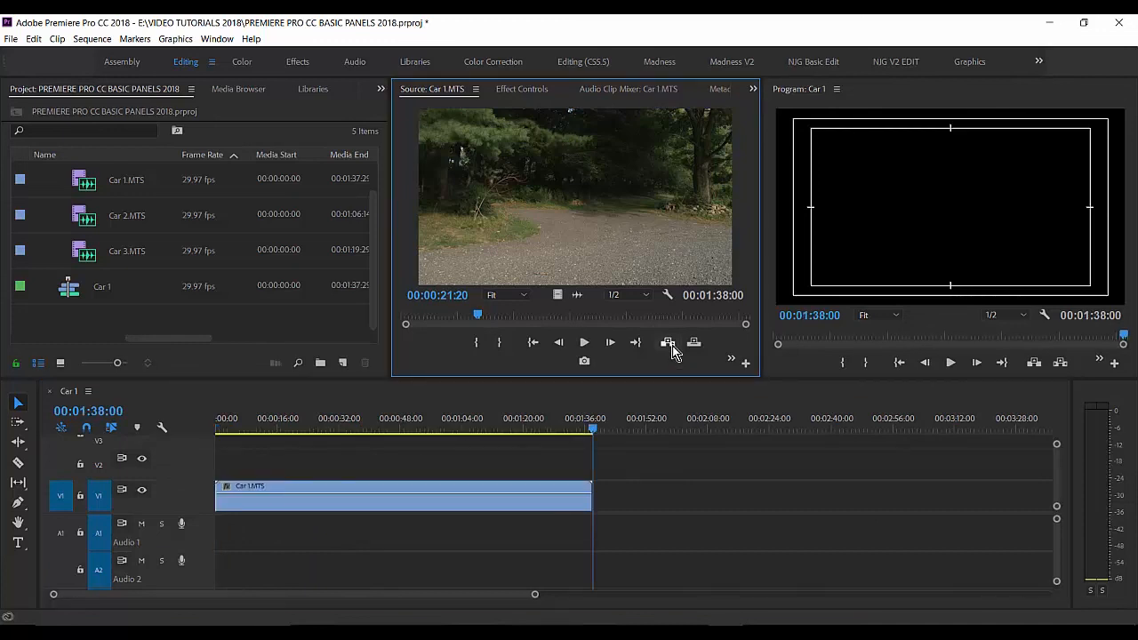
# Enable source patching for audio track A1 and delete the video-only Car 1.MTS clip from the Timeline
pyautogui.click(59, 534)
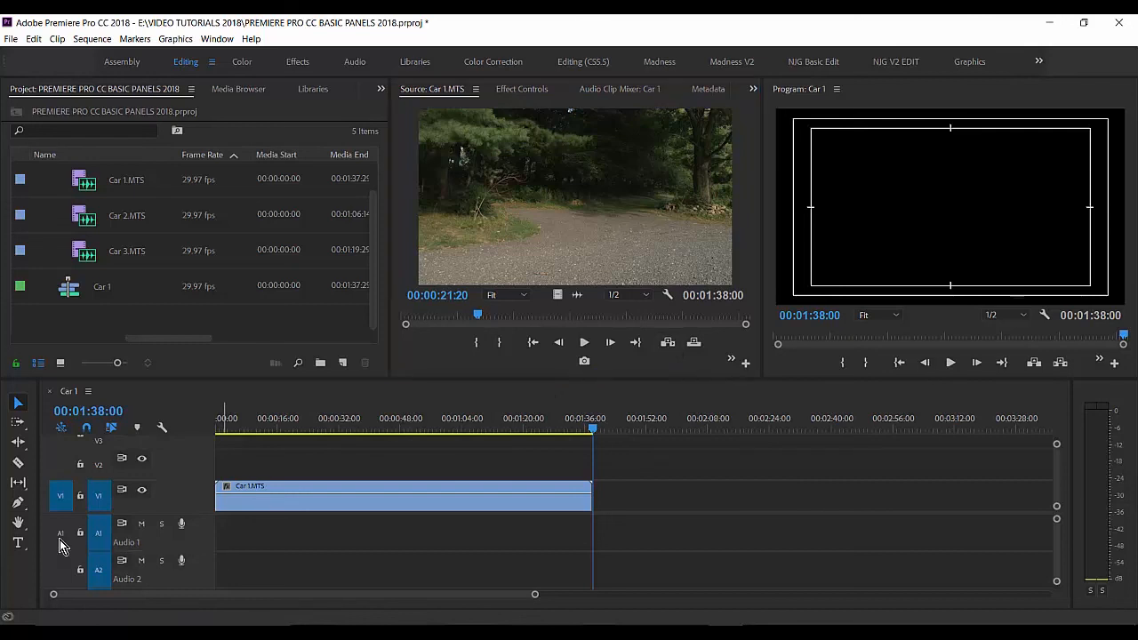
pyautogui.click(287, 487)
pyautogui.press('Delete')
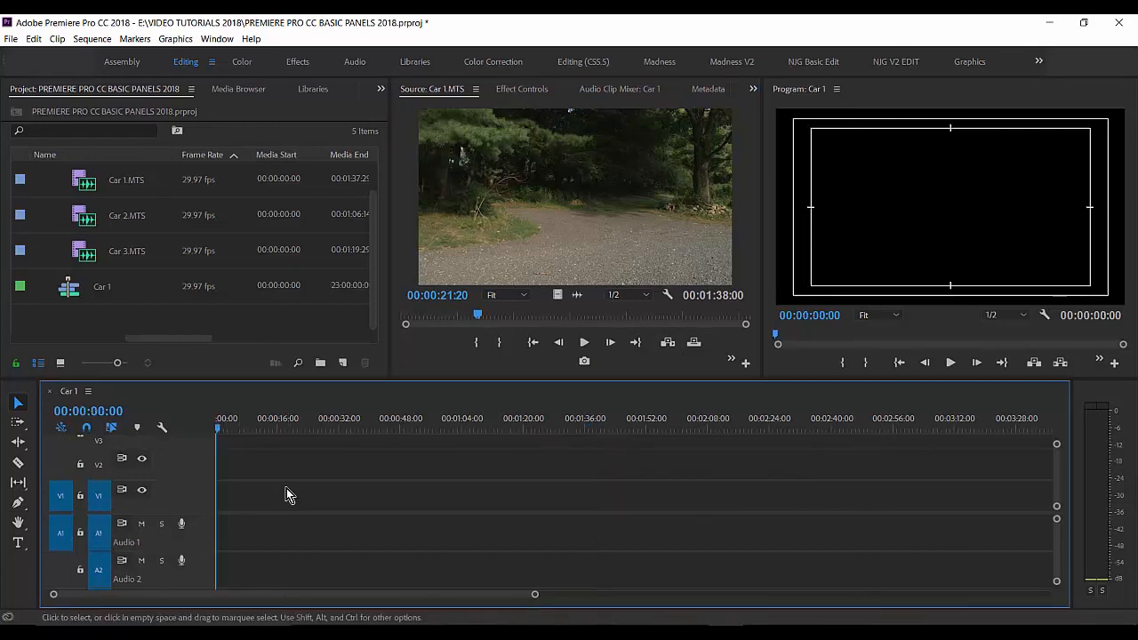
# Insert Car 1.MTS with video and audio from the Source monitor, and move the sequence playhead to about 00:02:03
pyautogui.click(666, 348)
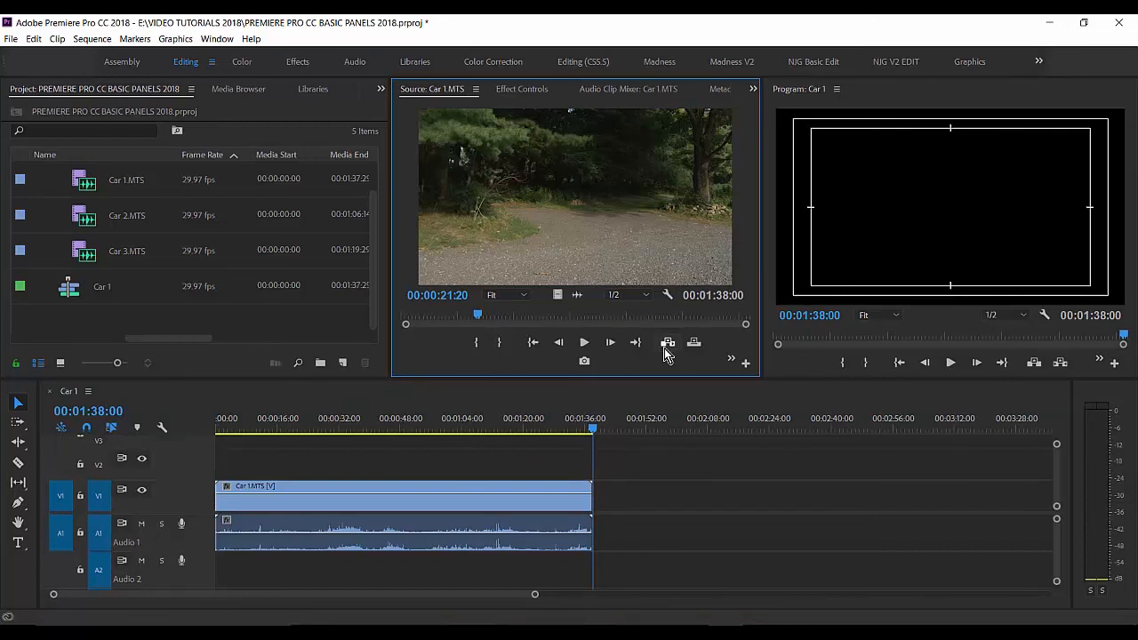
pyautogui.click(692, 431)
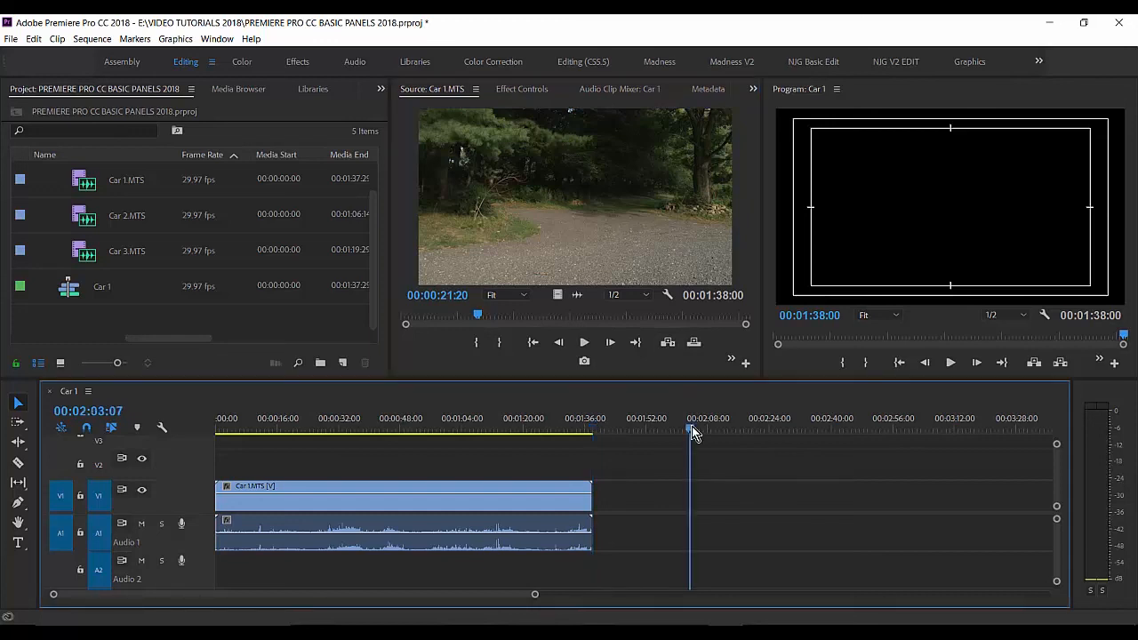